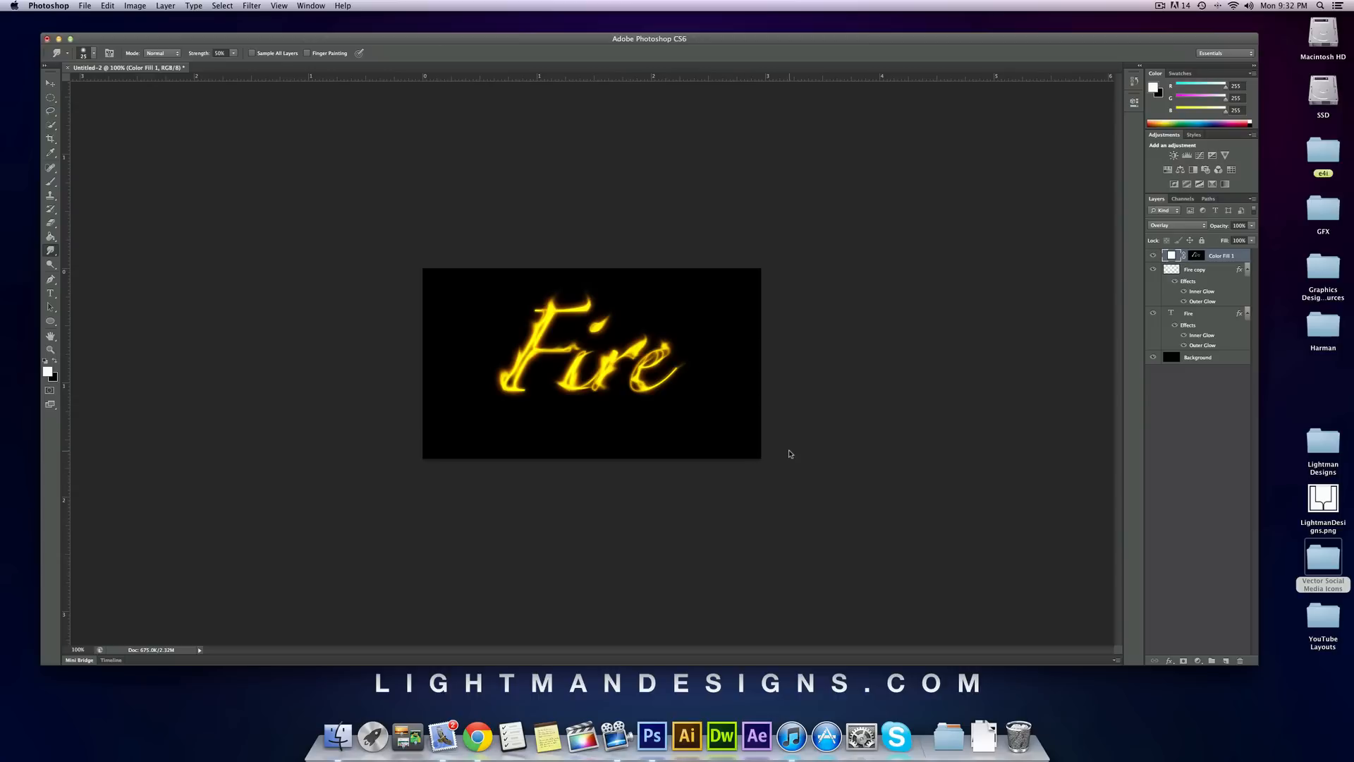
- Create a new document 800 pixels wide and 400 pixels high
click(85, 5)
click(99, 19)
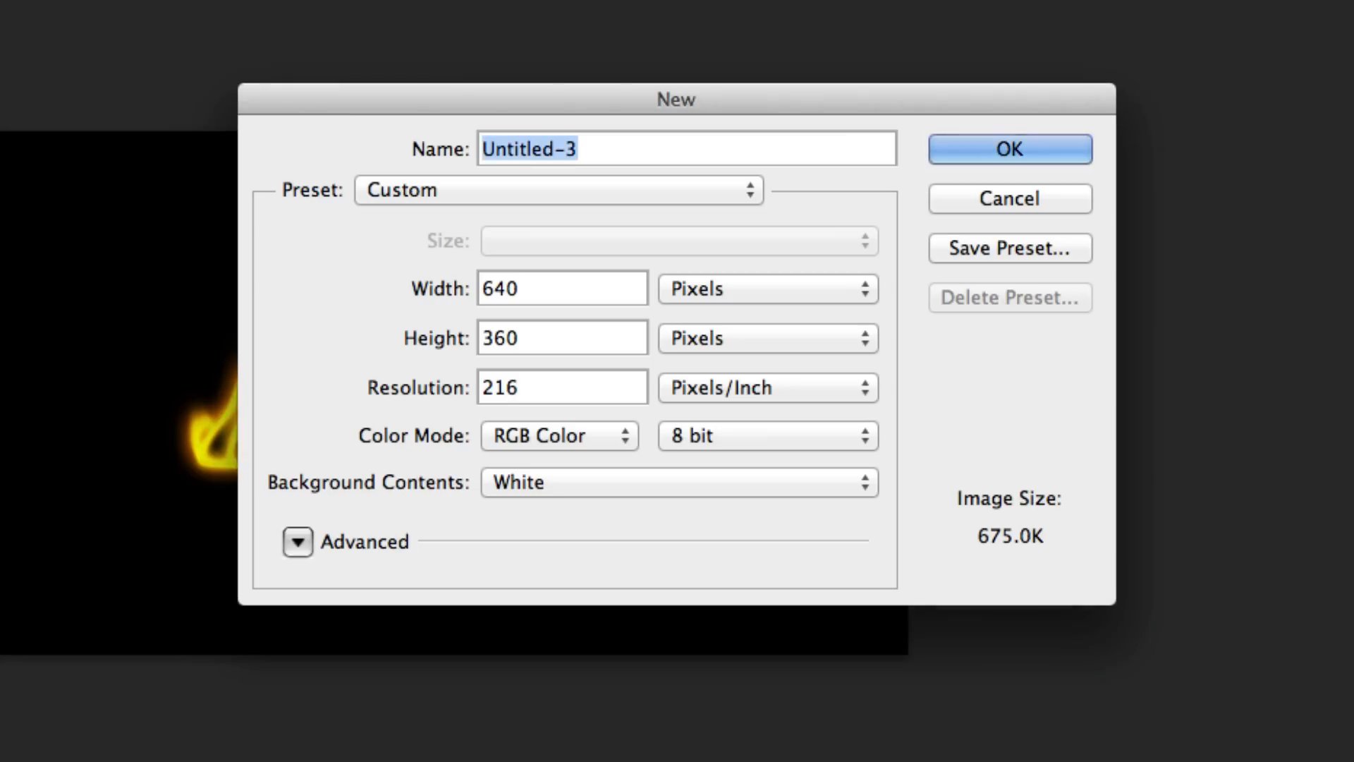
double_click(512, 290)
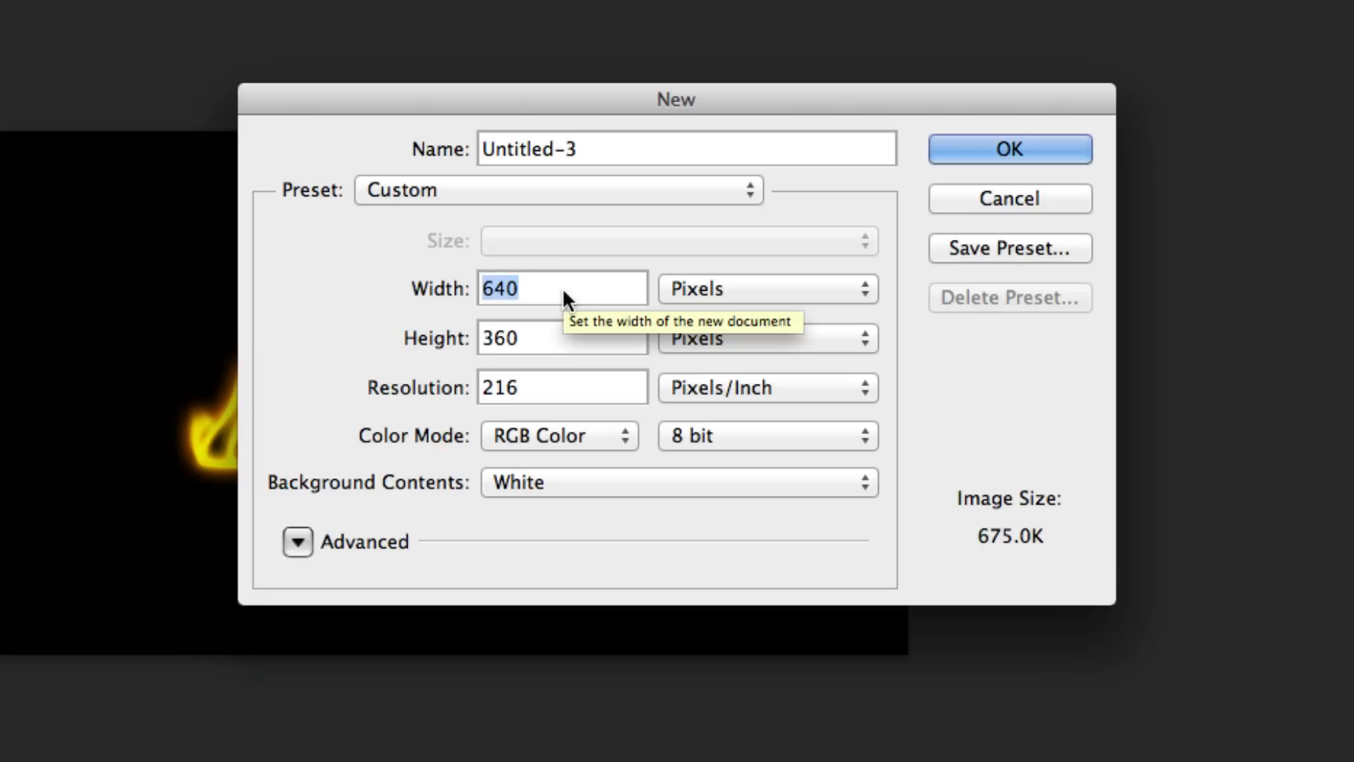
text(800)
key(Tab)
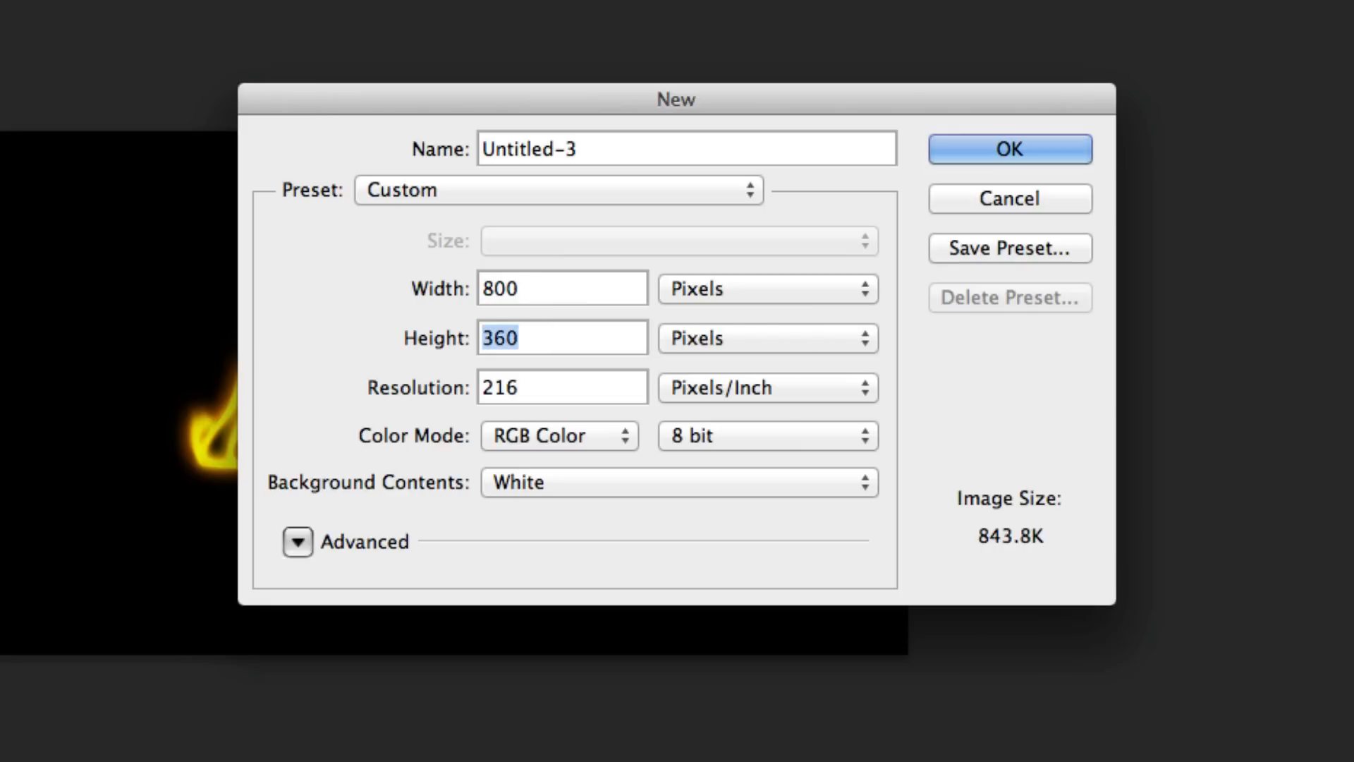
text(300)
key(BackSpace)
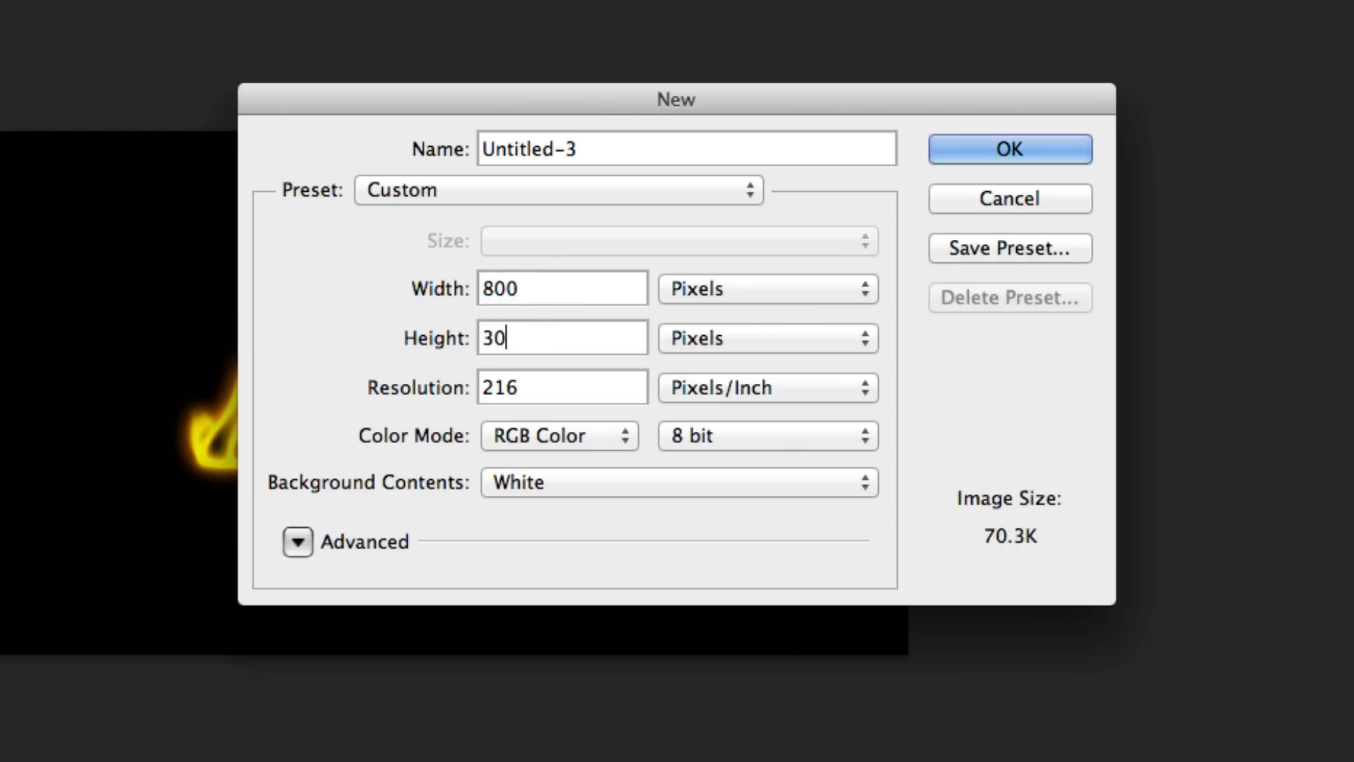
key(BackSpace)
key(BackSpace)
text(400)
key(Return)
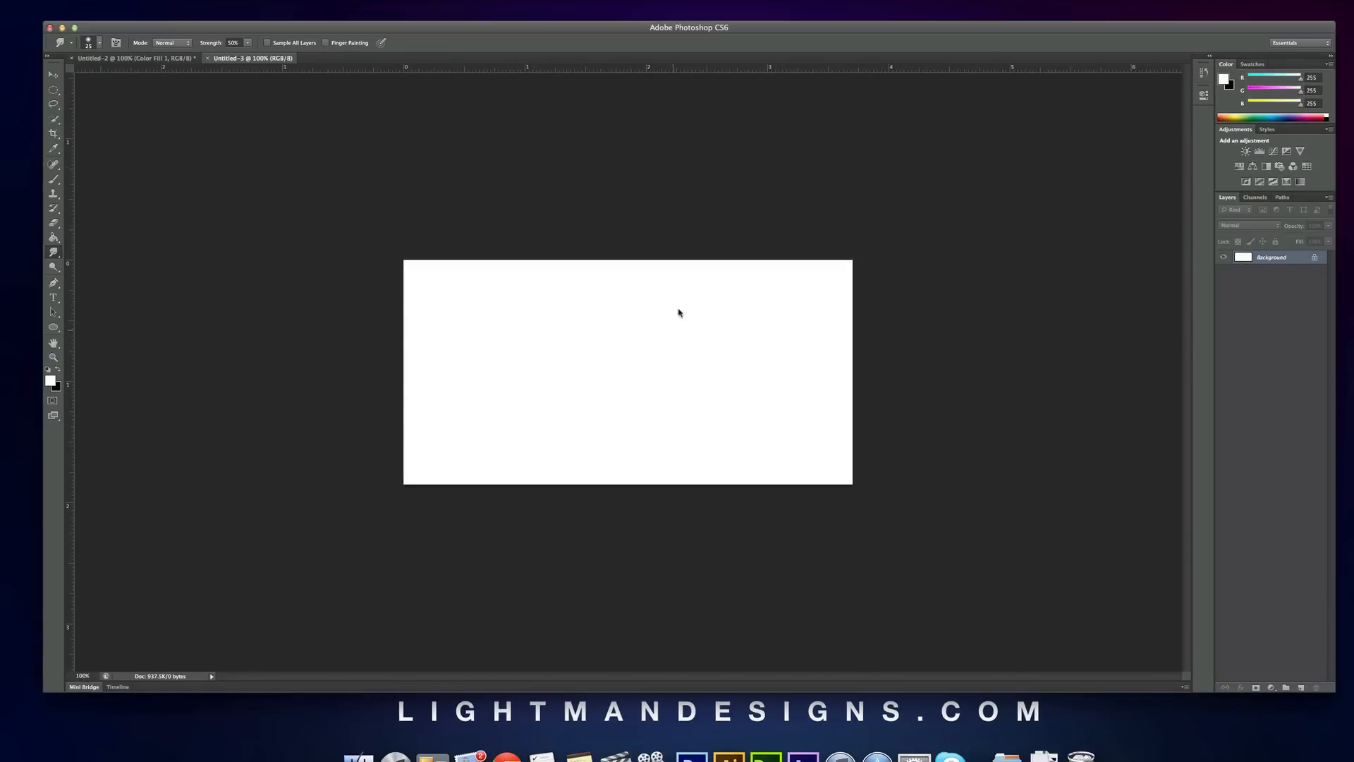
- Convert the Background into a regular layer and fill it with black using the Paint Bucket
double_click(1264, 261)
key(Return)
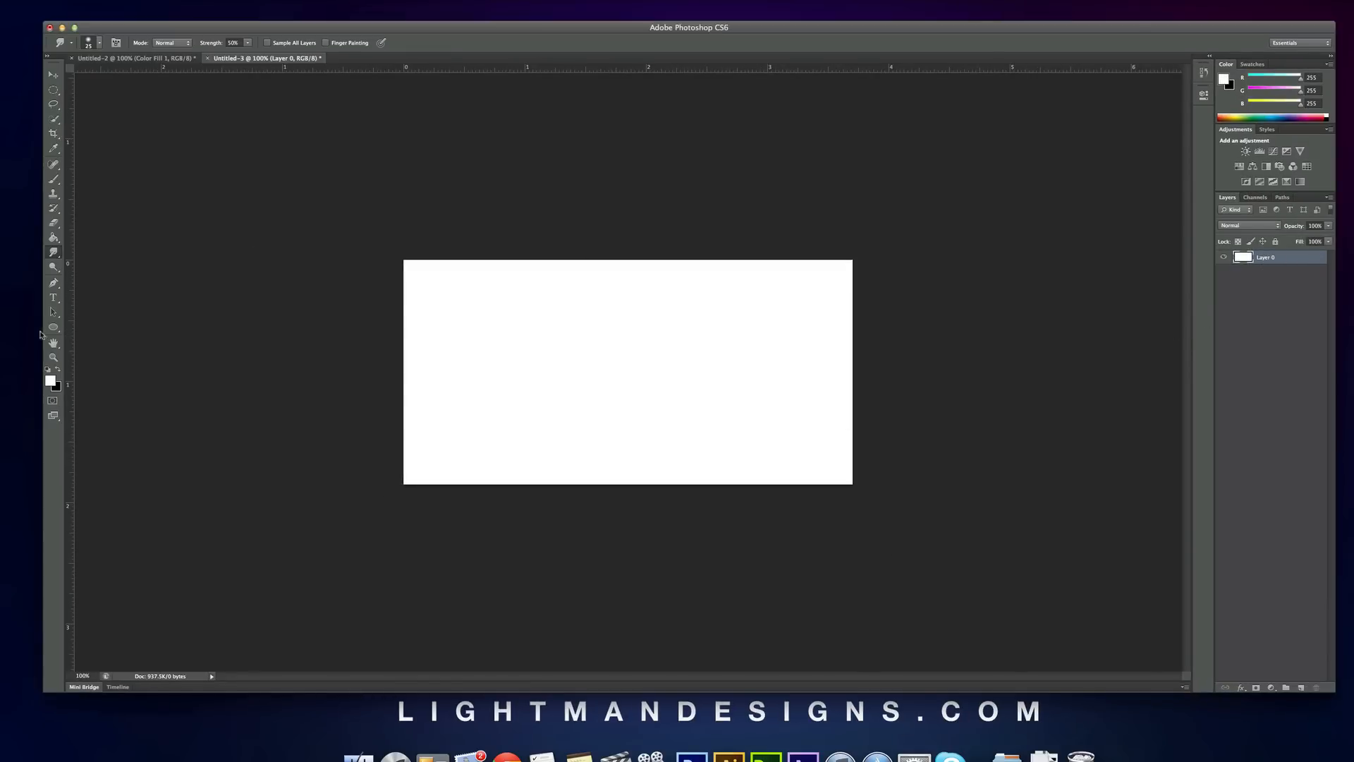
click(53, 239)
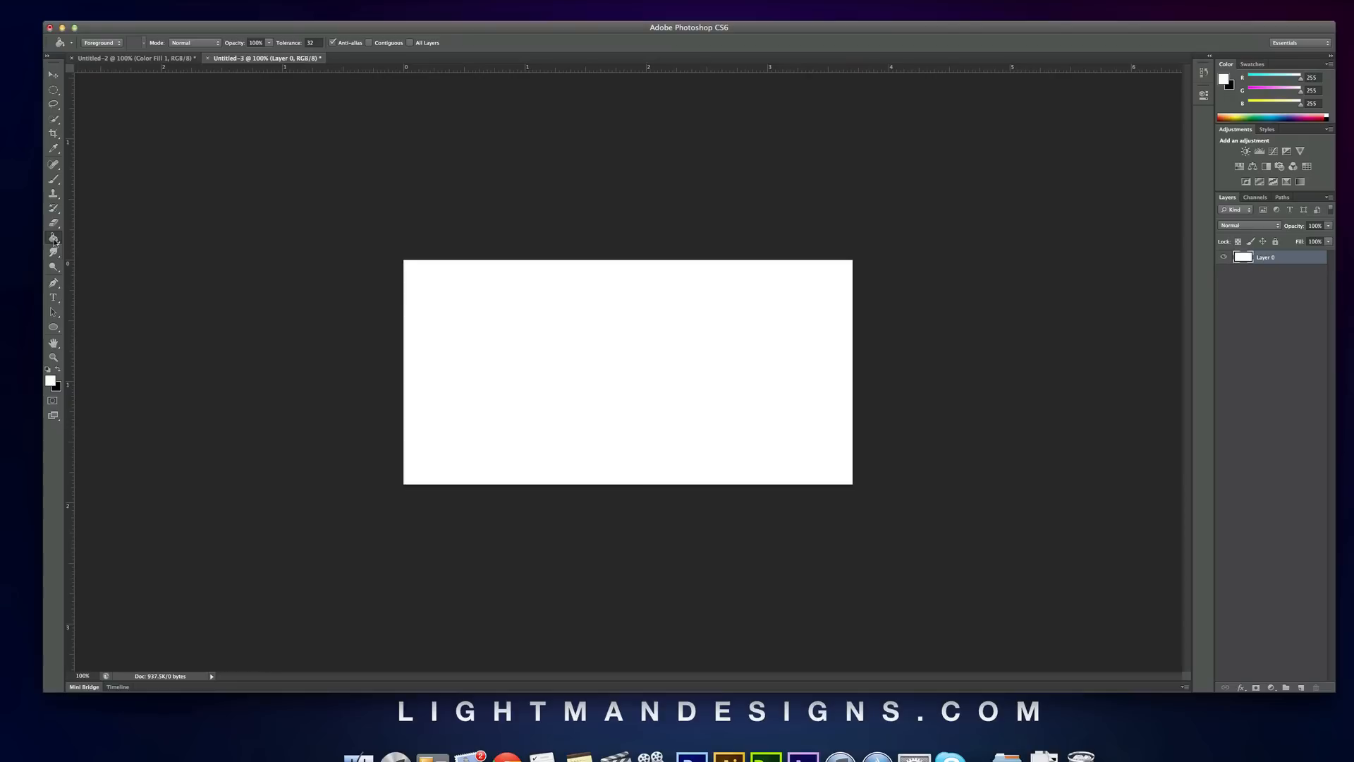
click(48, 369)
click(452, 381)
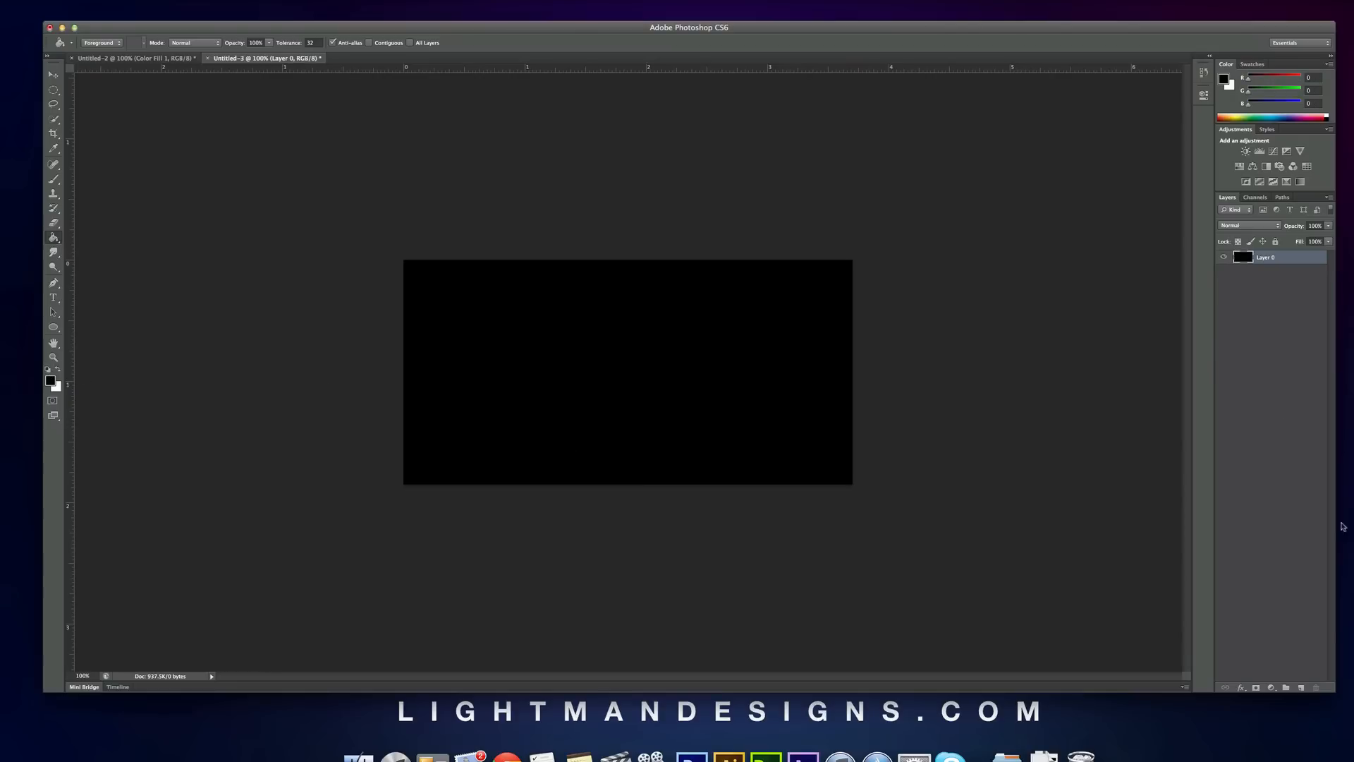
- Add a new layer and write the word "Fire" on the canvas in white (ffffff)
click(1303, 688)
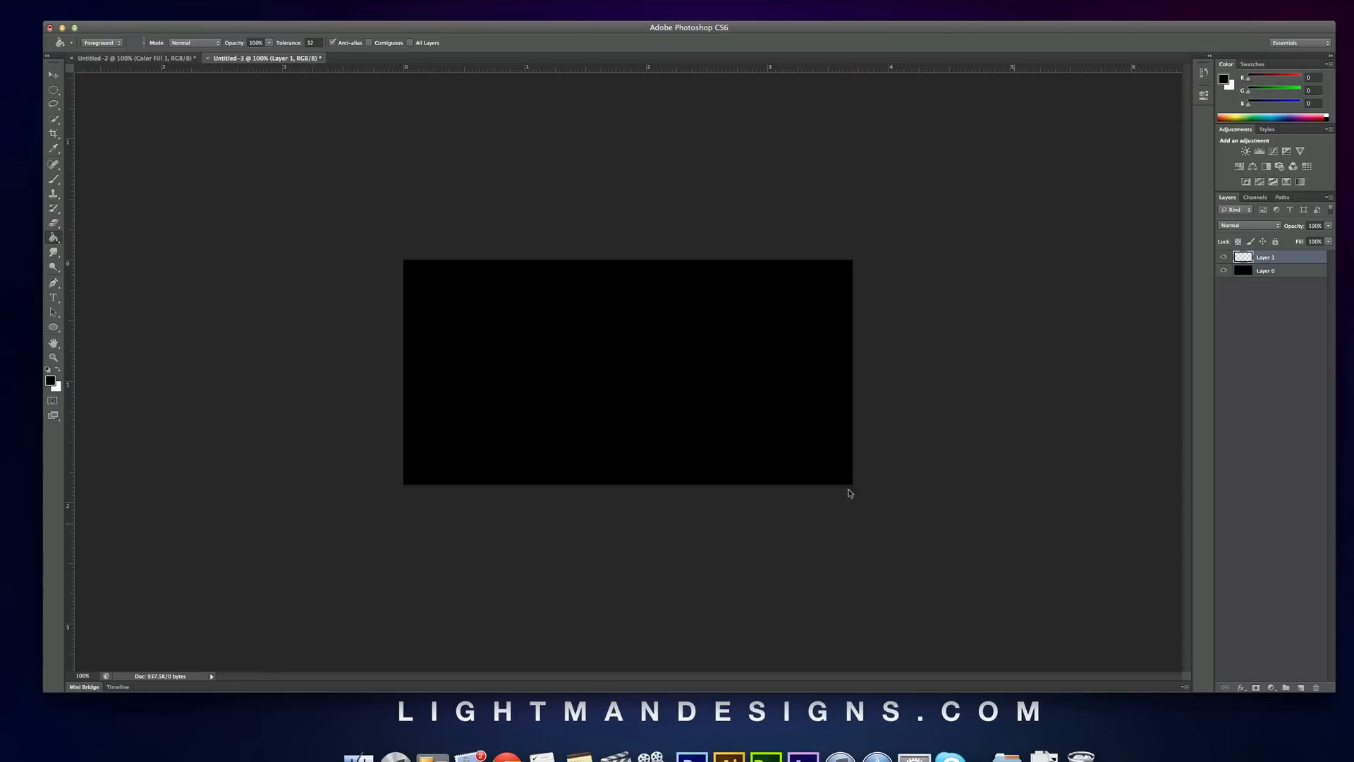
click(59, 300)
click(503, 366)
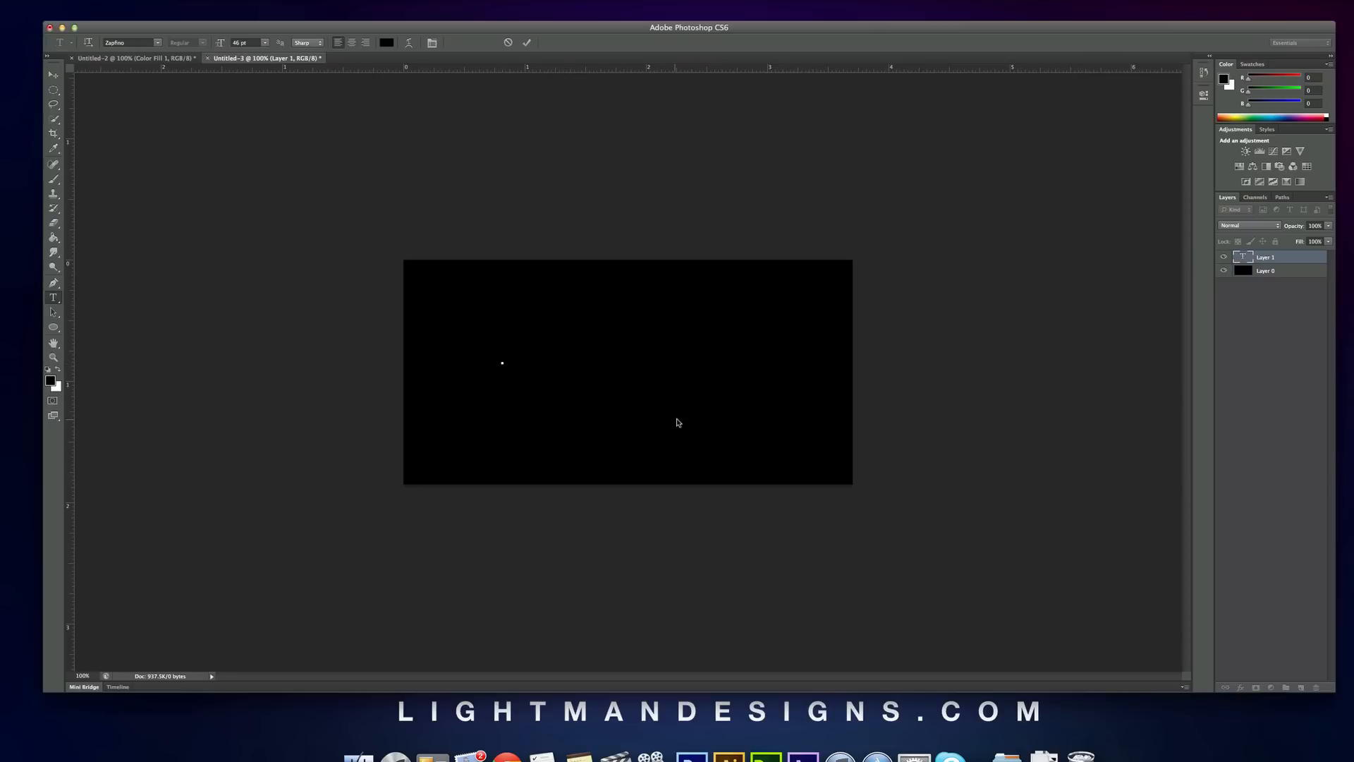
text(Light)
key(ctrl+a)
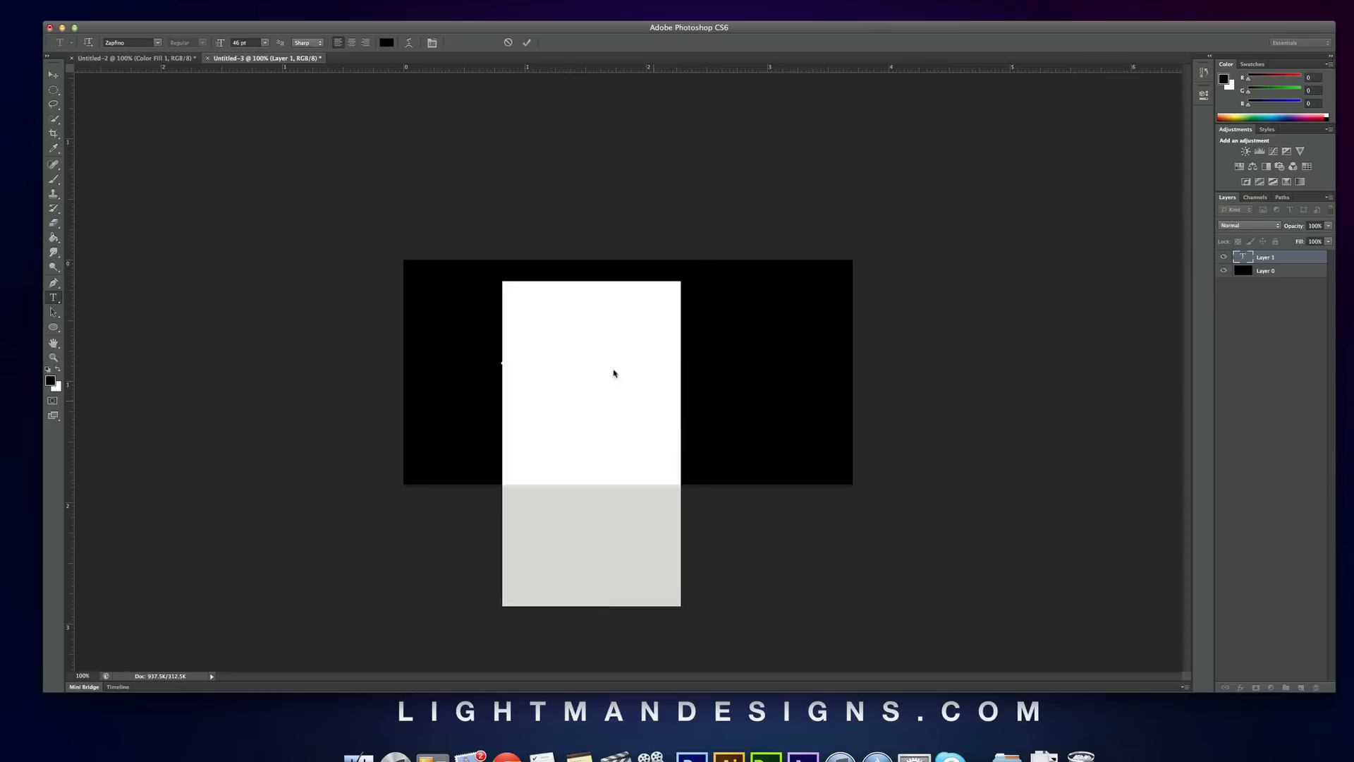
click(387, 43)
drag(702, 356, 570, 270)
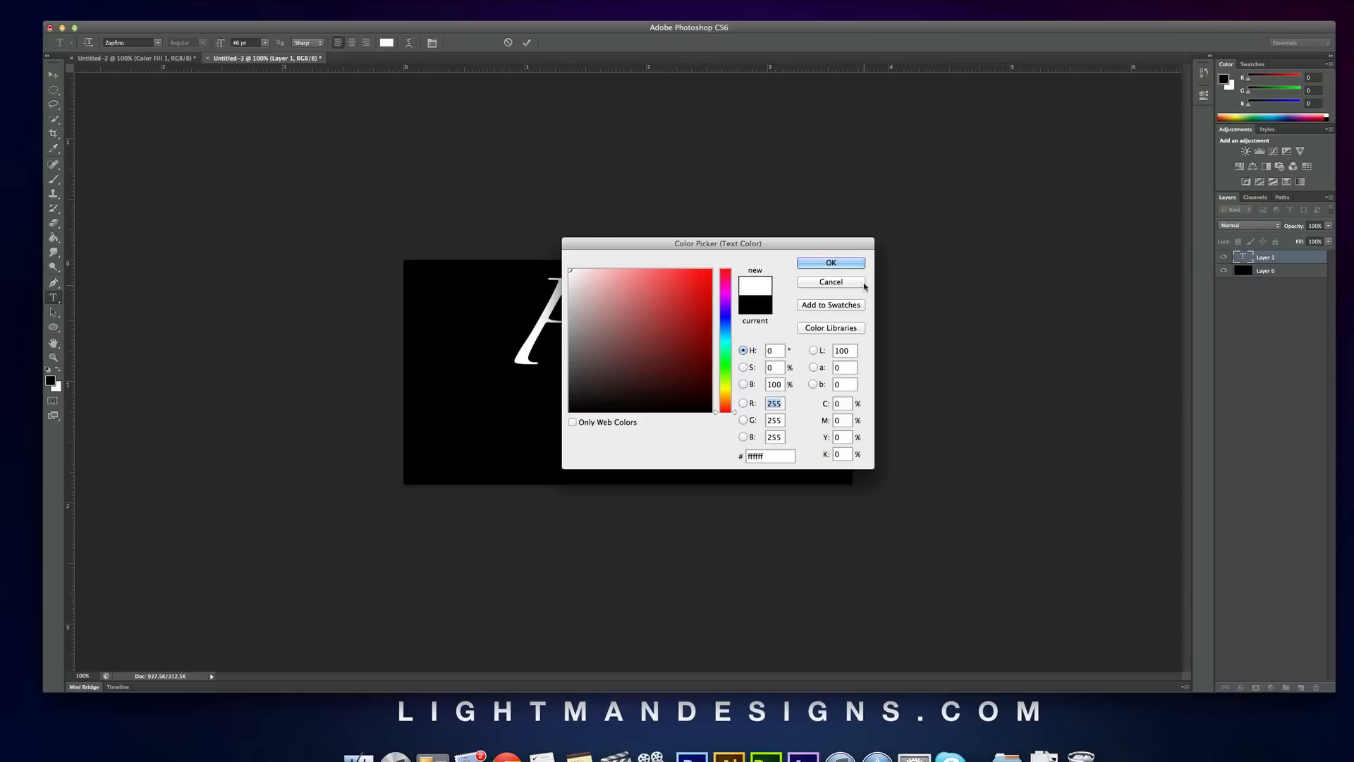
click(847, 265)
- Enlarge the "Fire" text and reposition it near the centre of the black canvas
click(53, 75)
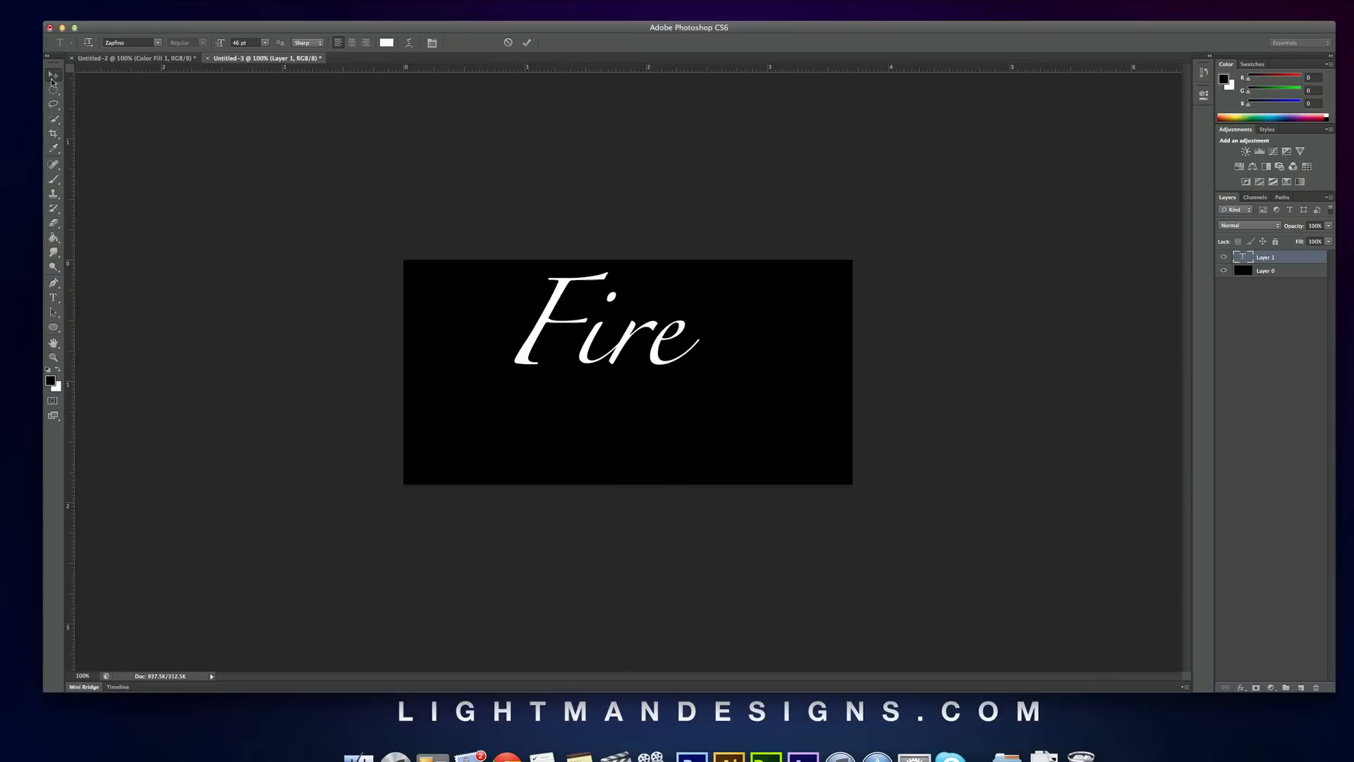
drag(425, 290, 437, 328)
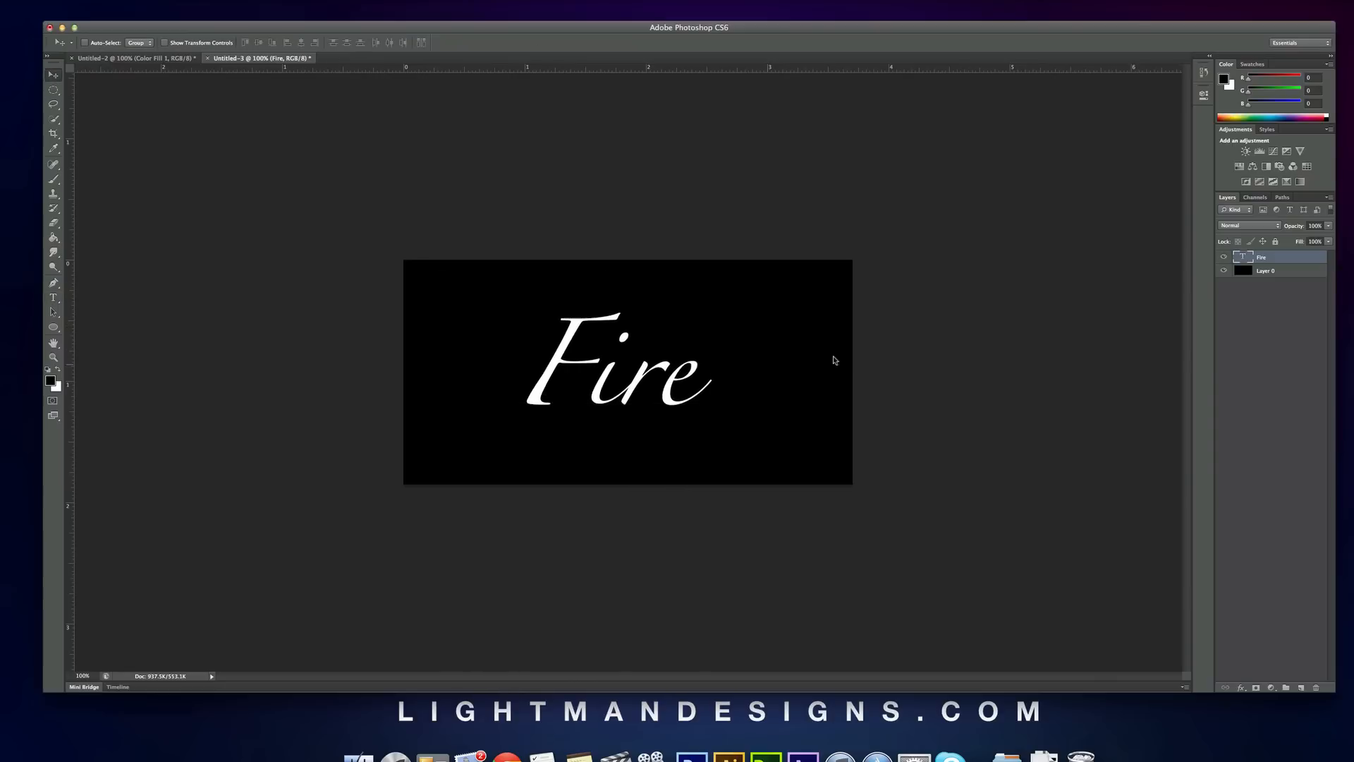
double_click(1246, 258)
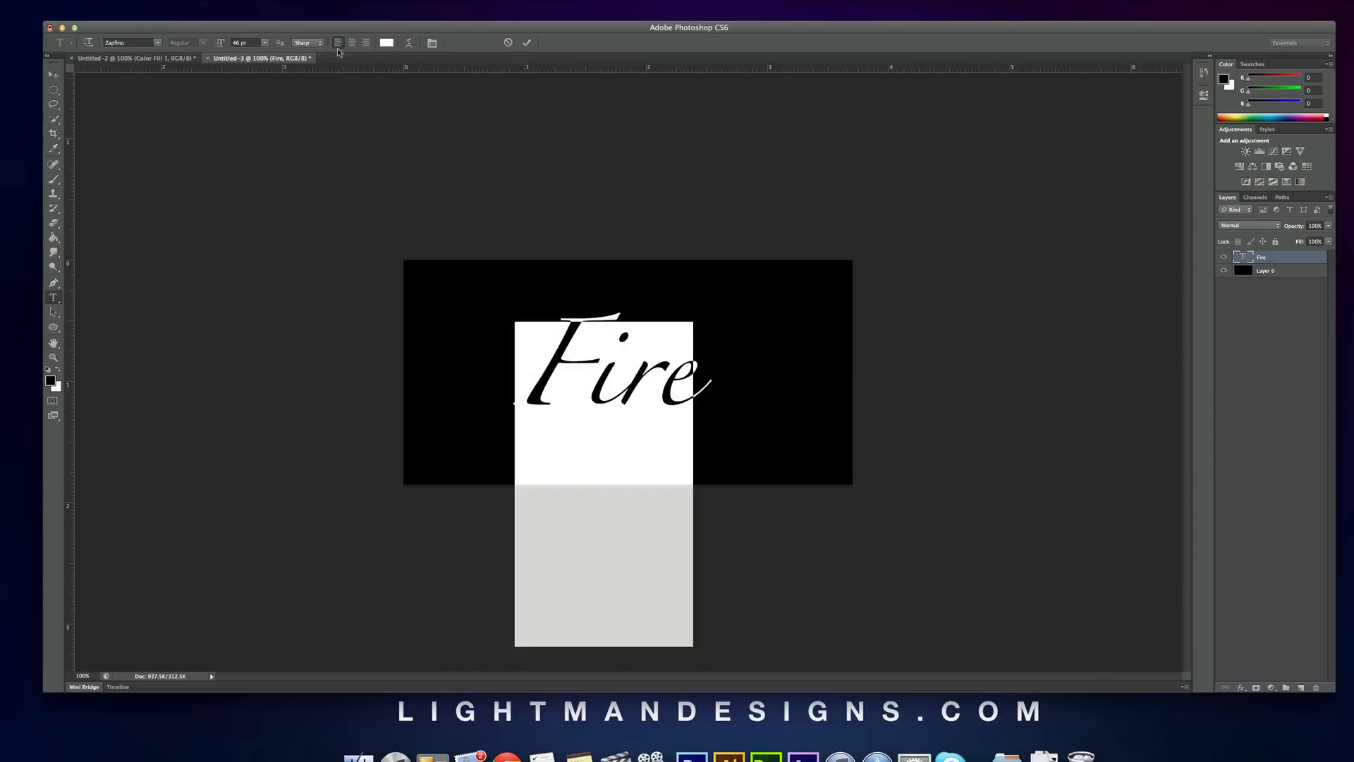
drag(219, 47, 232, 47)
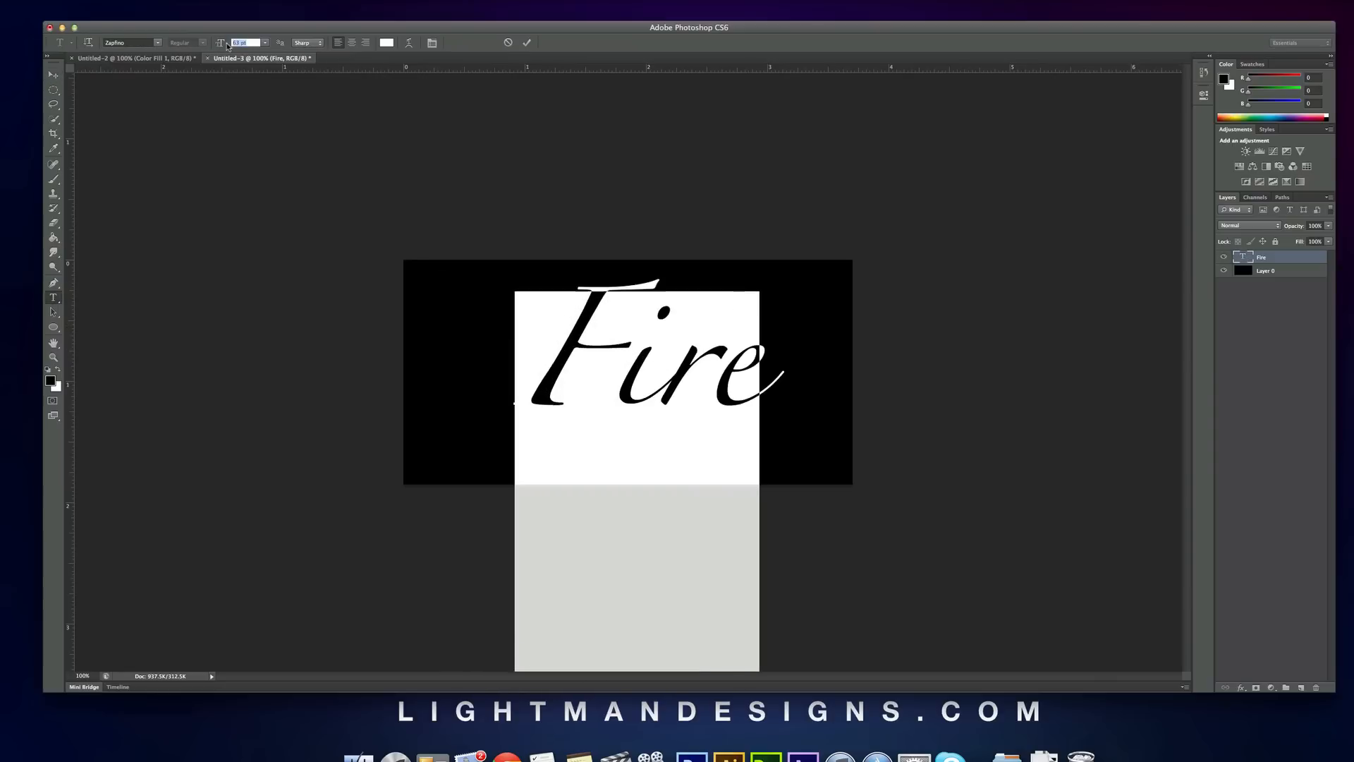
click(62, 76)
drag(488, 357, 460, 381)
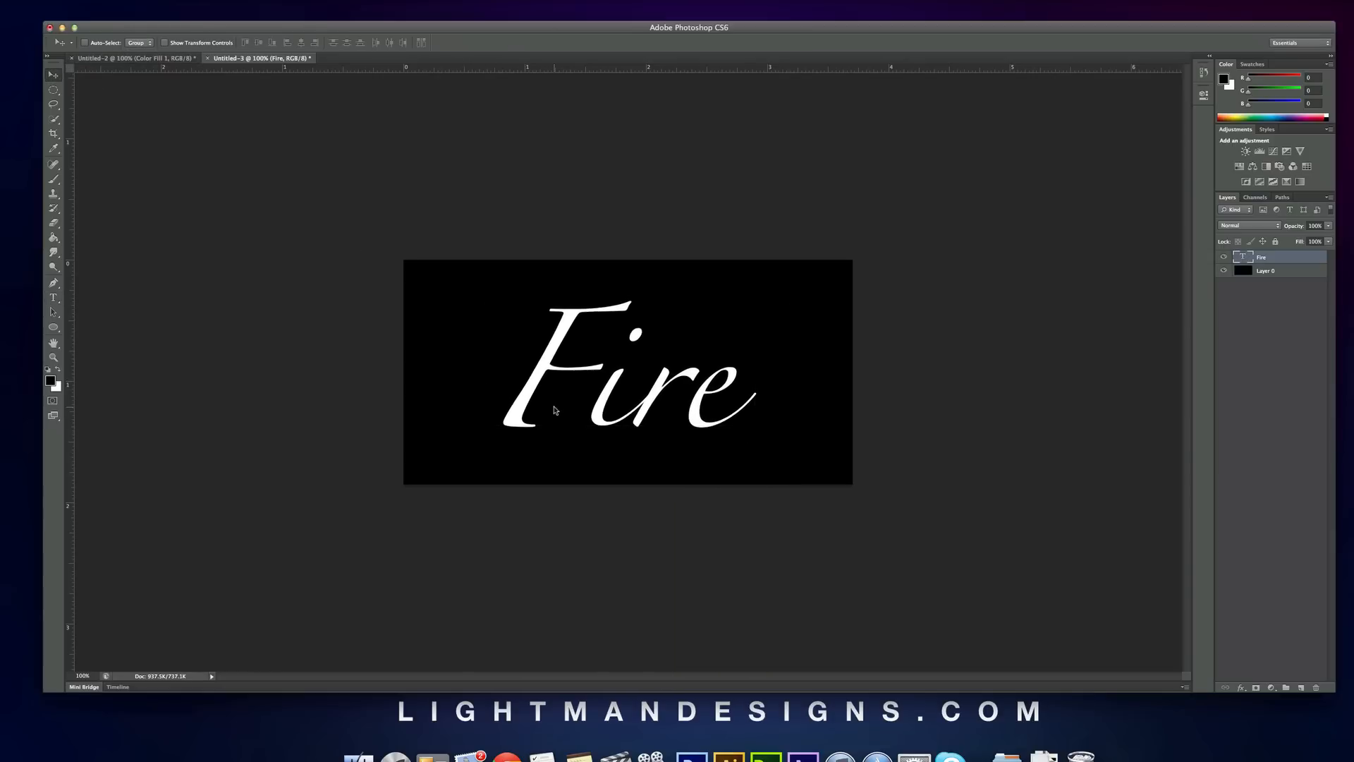
drag(593, 397, 587, 393)
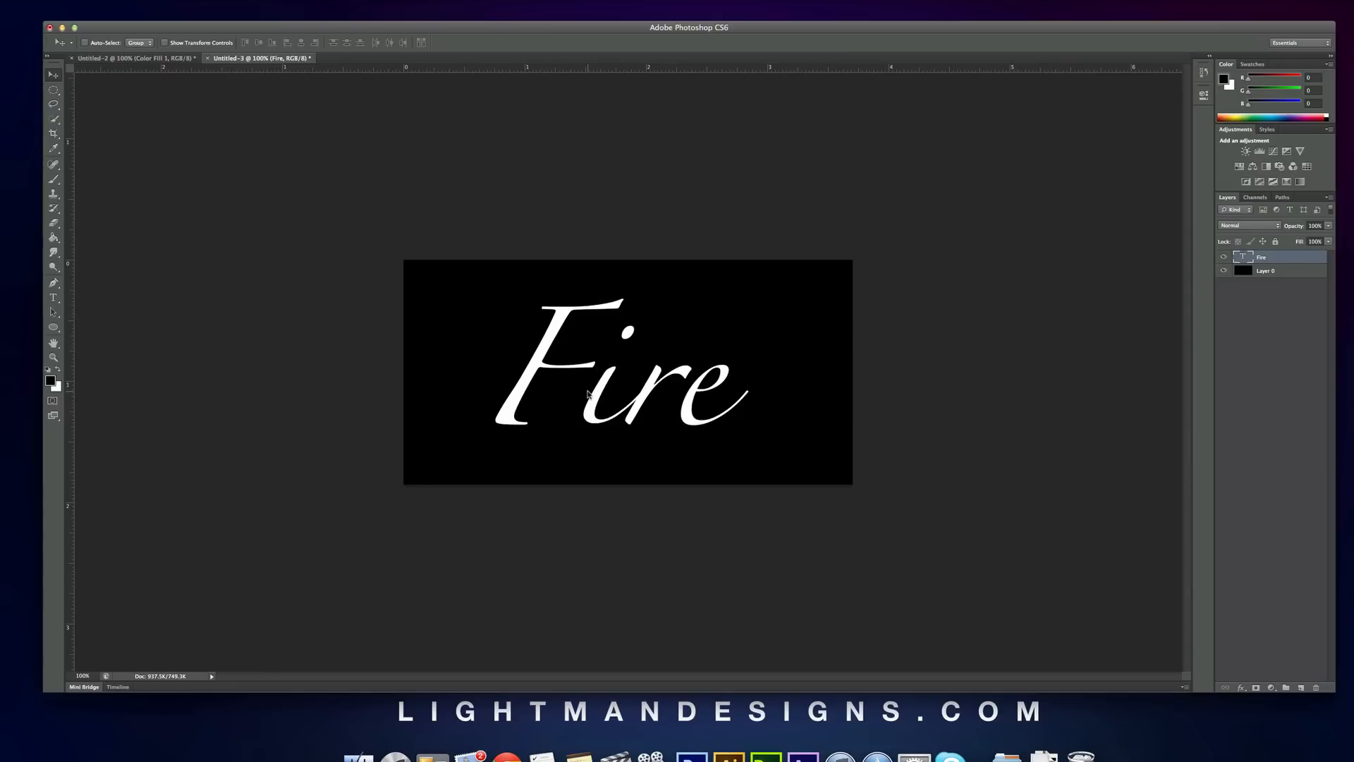
- Set the Fire layer's Fill Opacity to 0% and add an Inner Glow in ffc600 with 75% opacity and 8 px size
double_click(1309, 260)
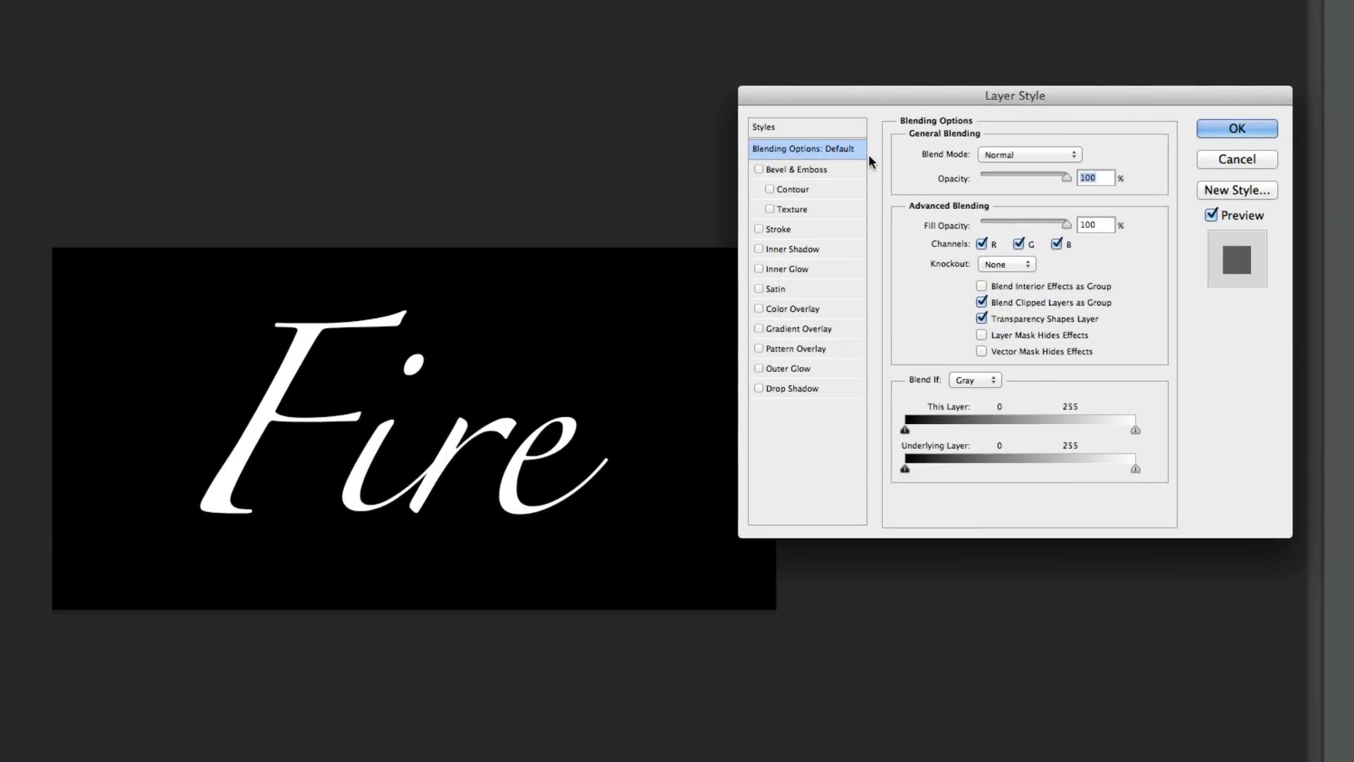
drag(1043, 225, 977, 225)
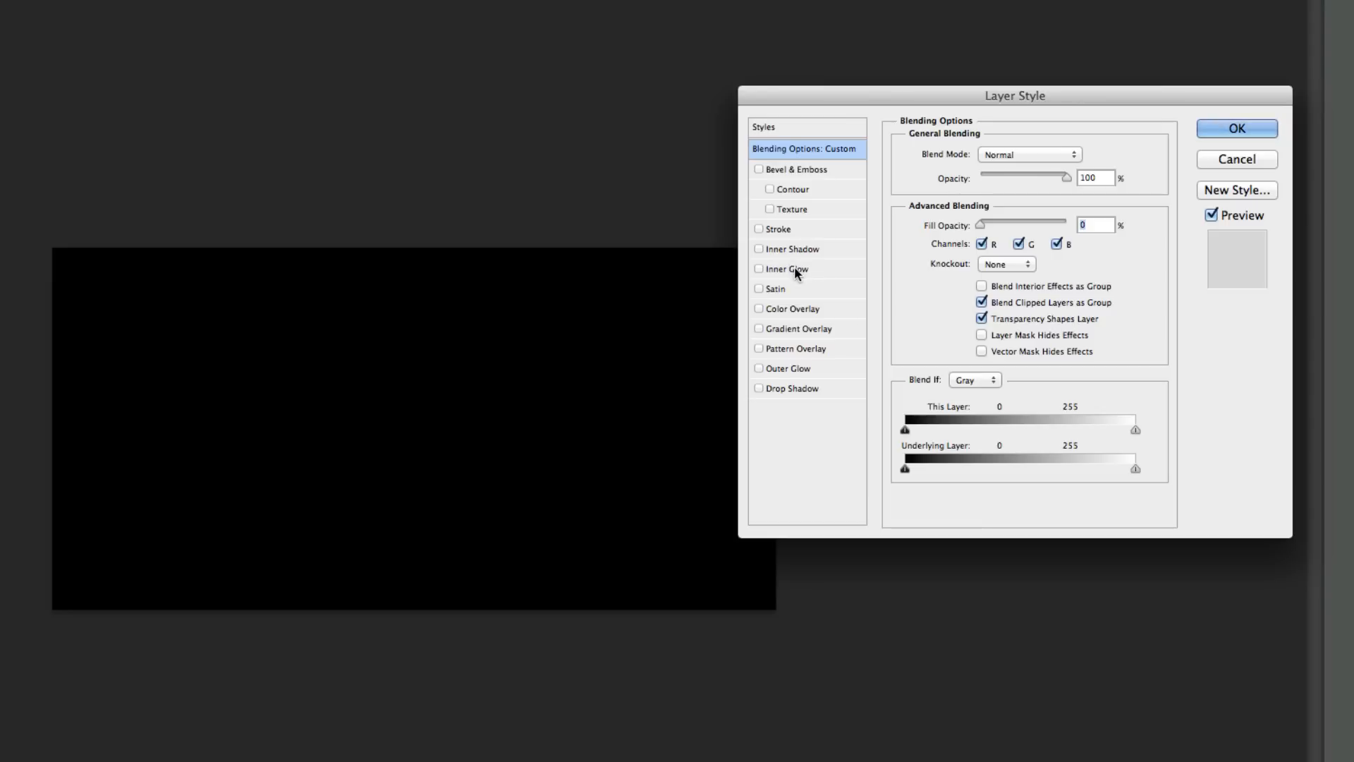
click(795, 273)
click(940, 223)
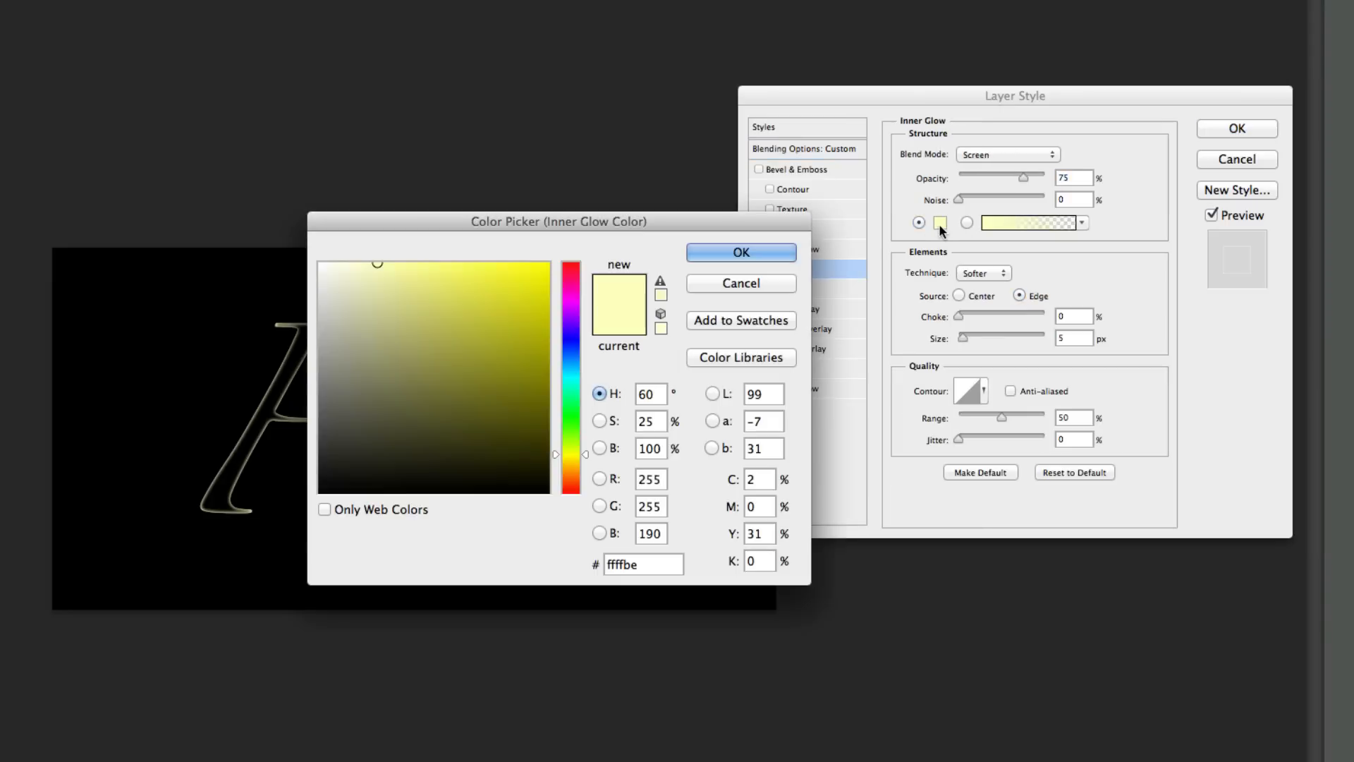
click(570, 423)
drag(570, 430, 570, 460)
click(548, 264)
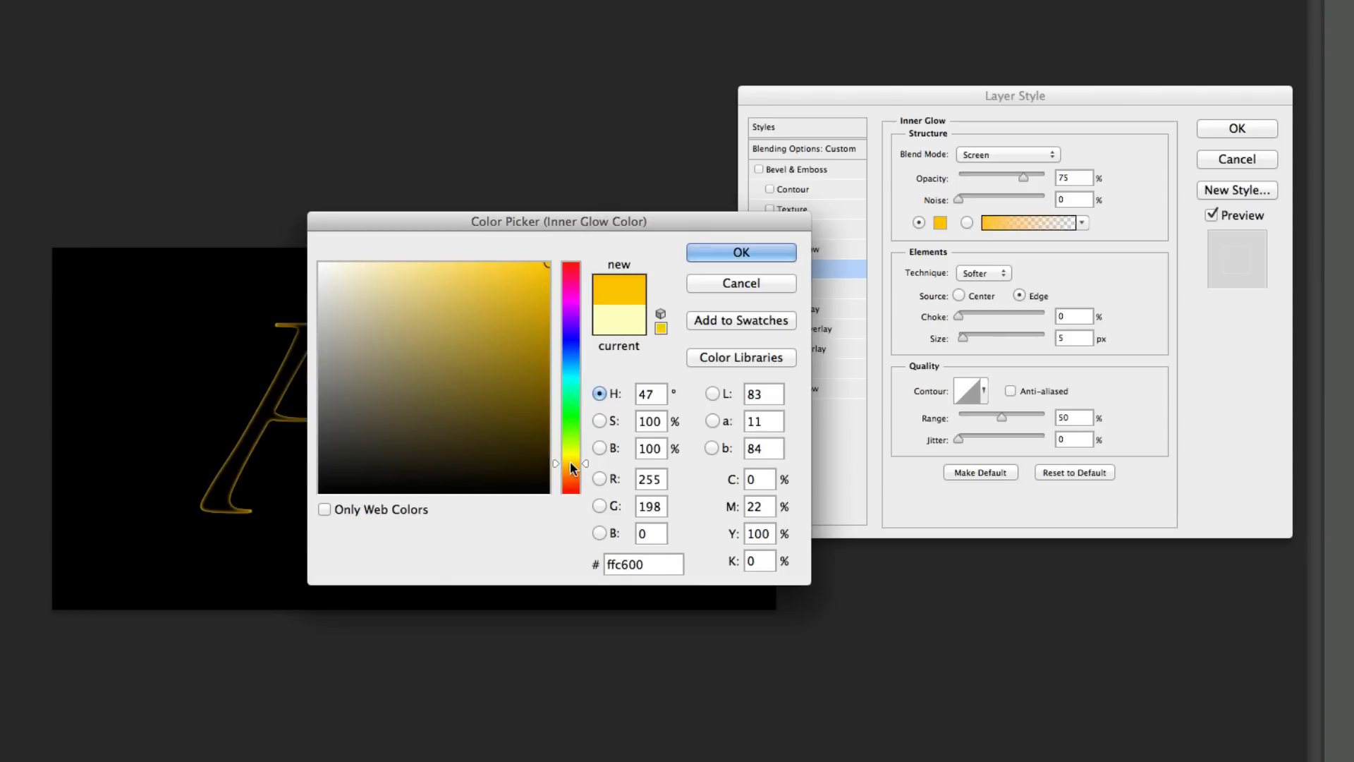
click(718, 256)
drag(963, 337, 965, 339)
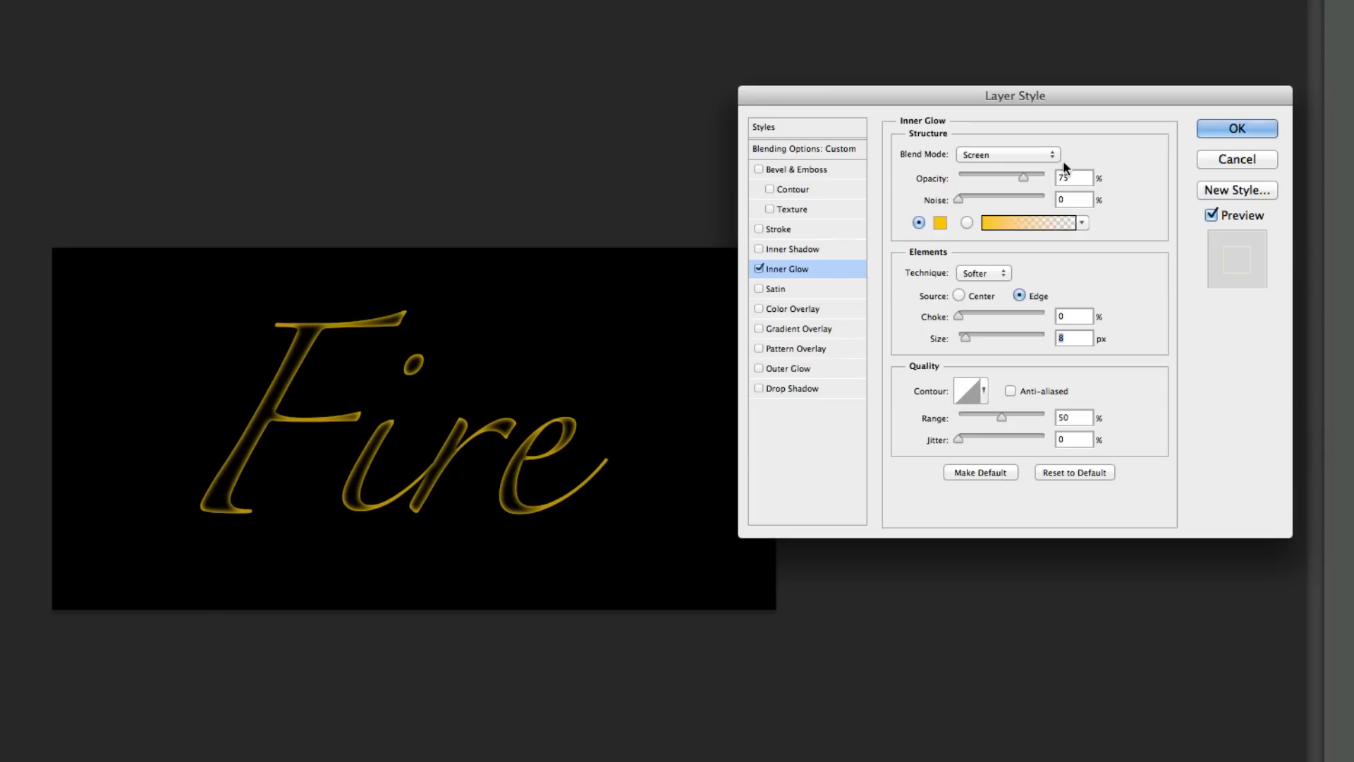
drag(1024, 176, 1022, 177)
- Add an Outer Glow to the Fire layer in ffc600 with 80% opacity and 8 px size, and apply the layer style
click(806, 367)
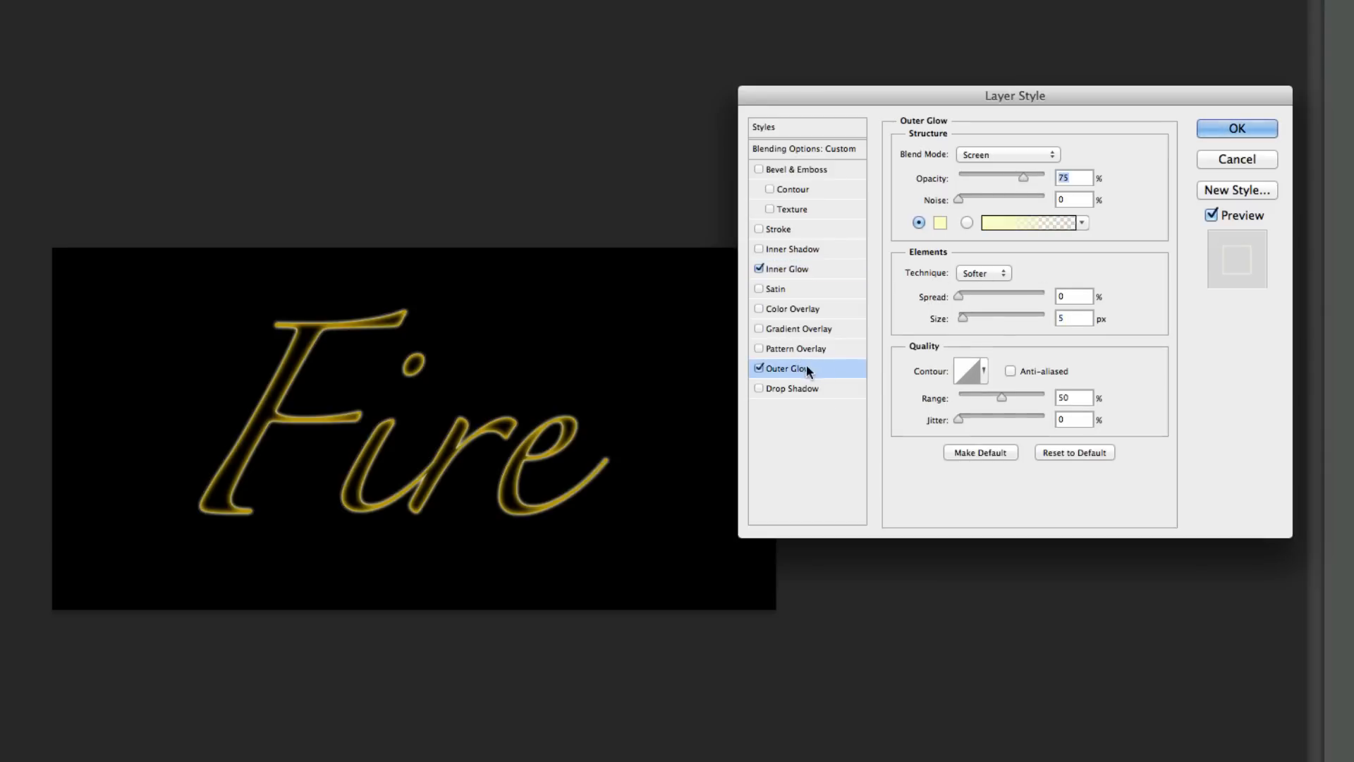
click(940, 222)
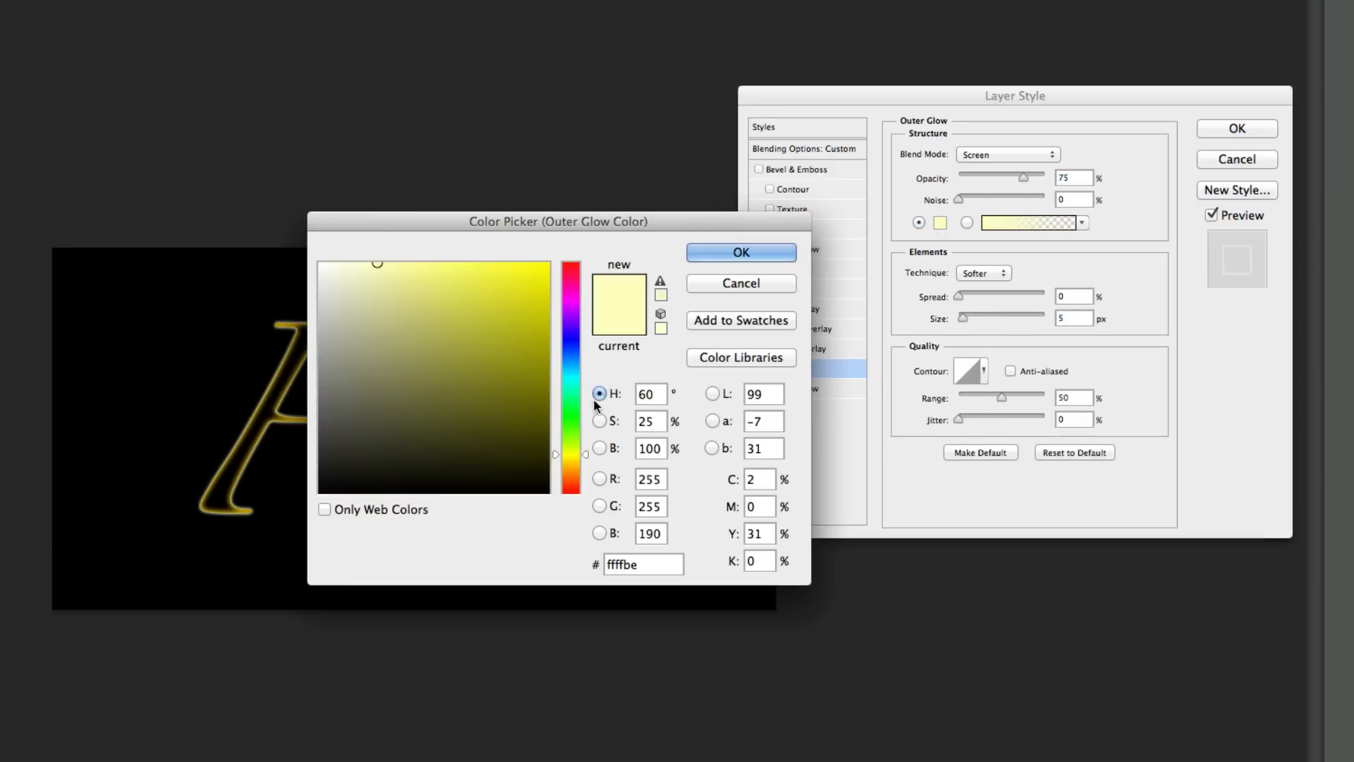
click(567, 460)
drag(568, 464, 569, 466)
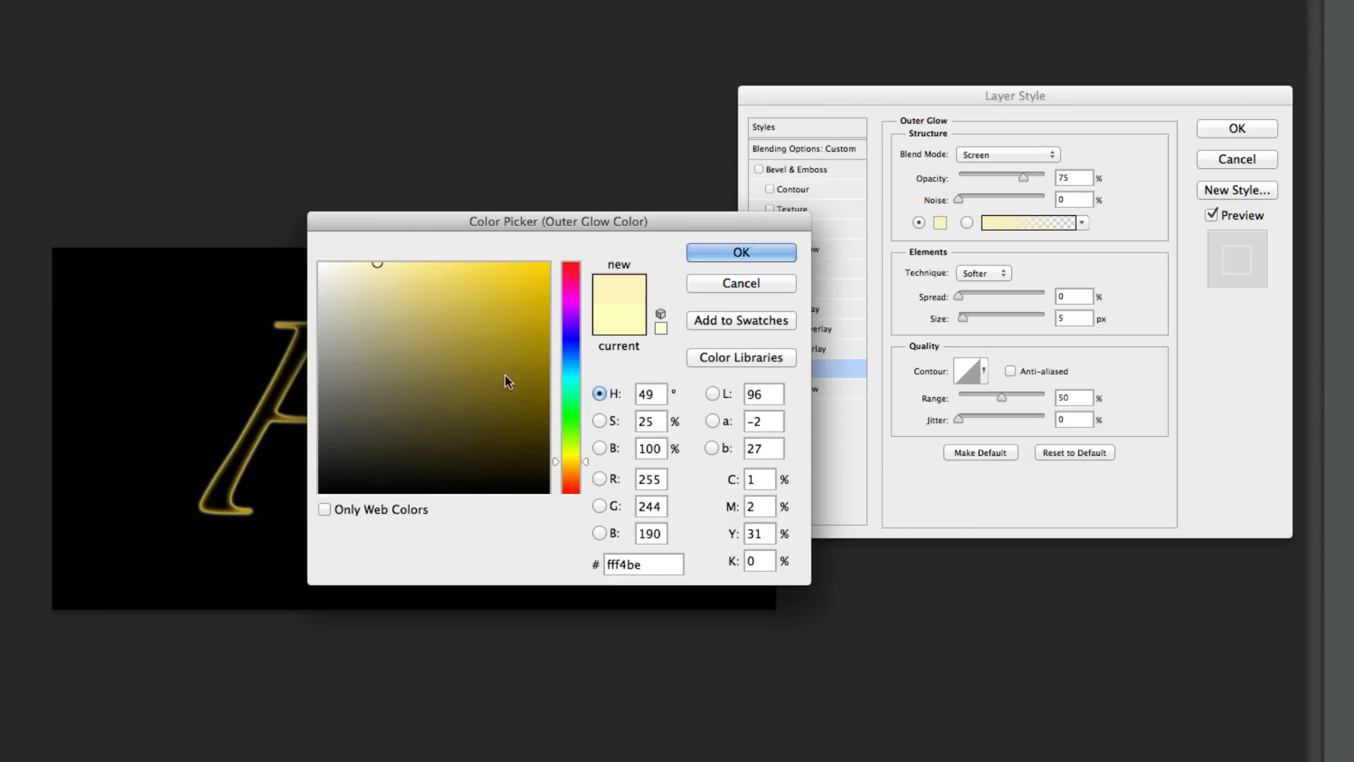
drag(505, 376, 551, 261)
drag(573, 463, 573, 464)
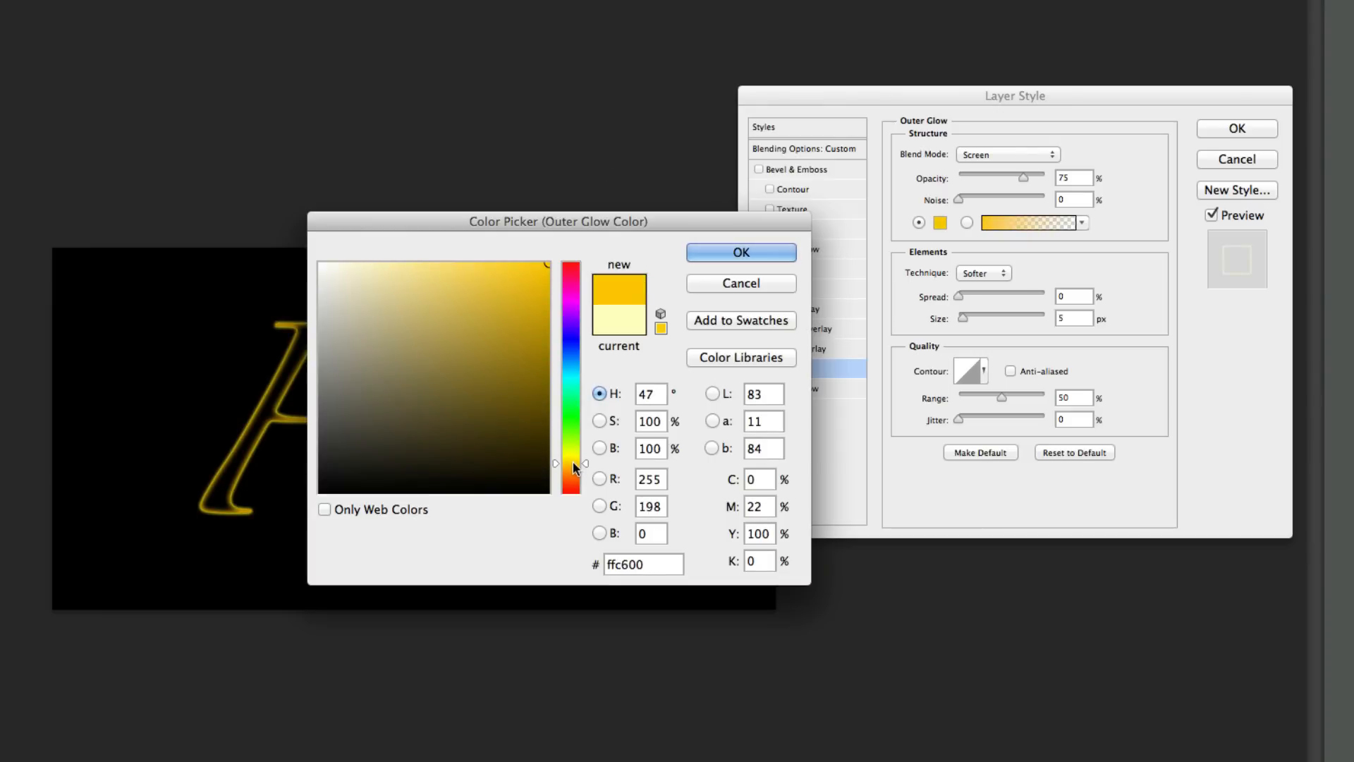
click(722, 252)
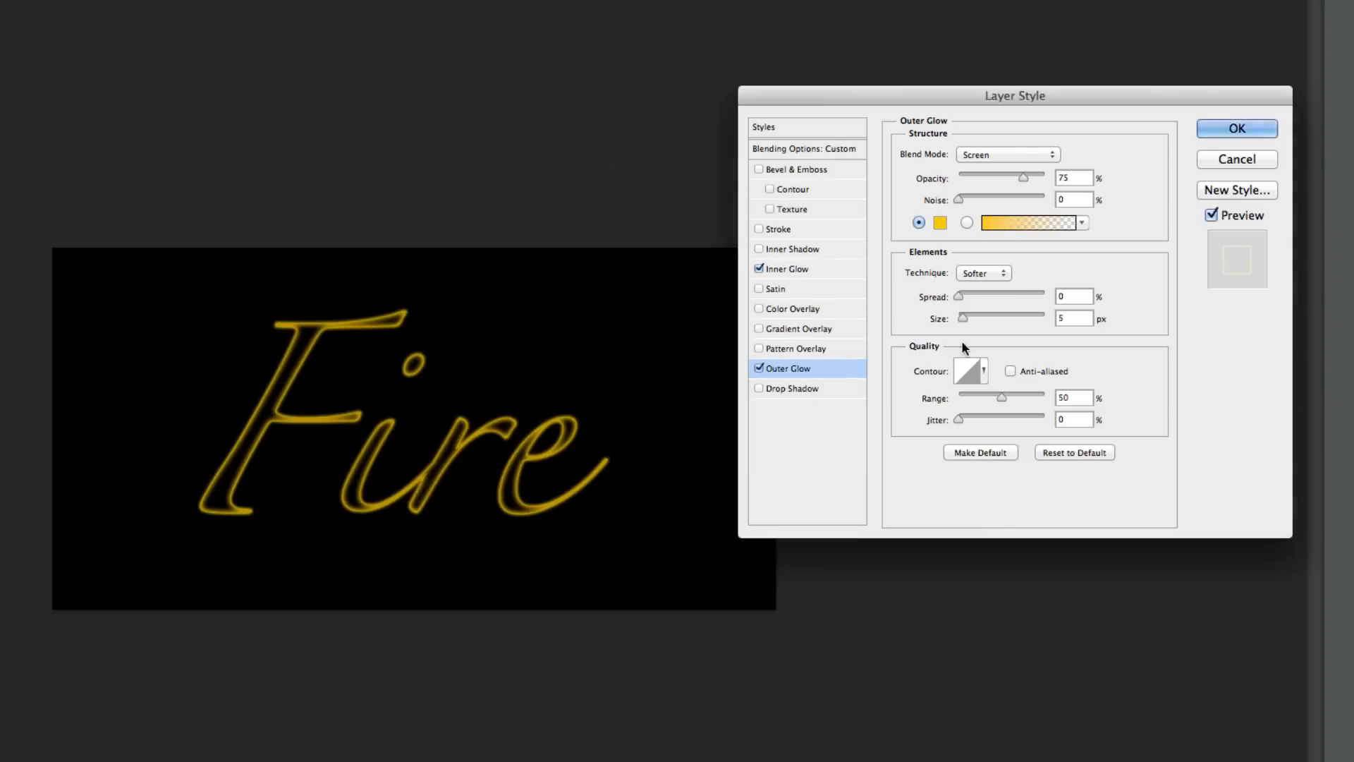
drag(963, 318, 966, 318)
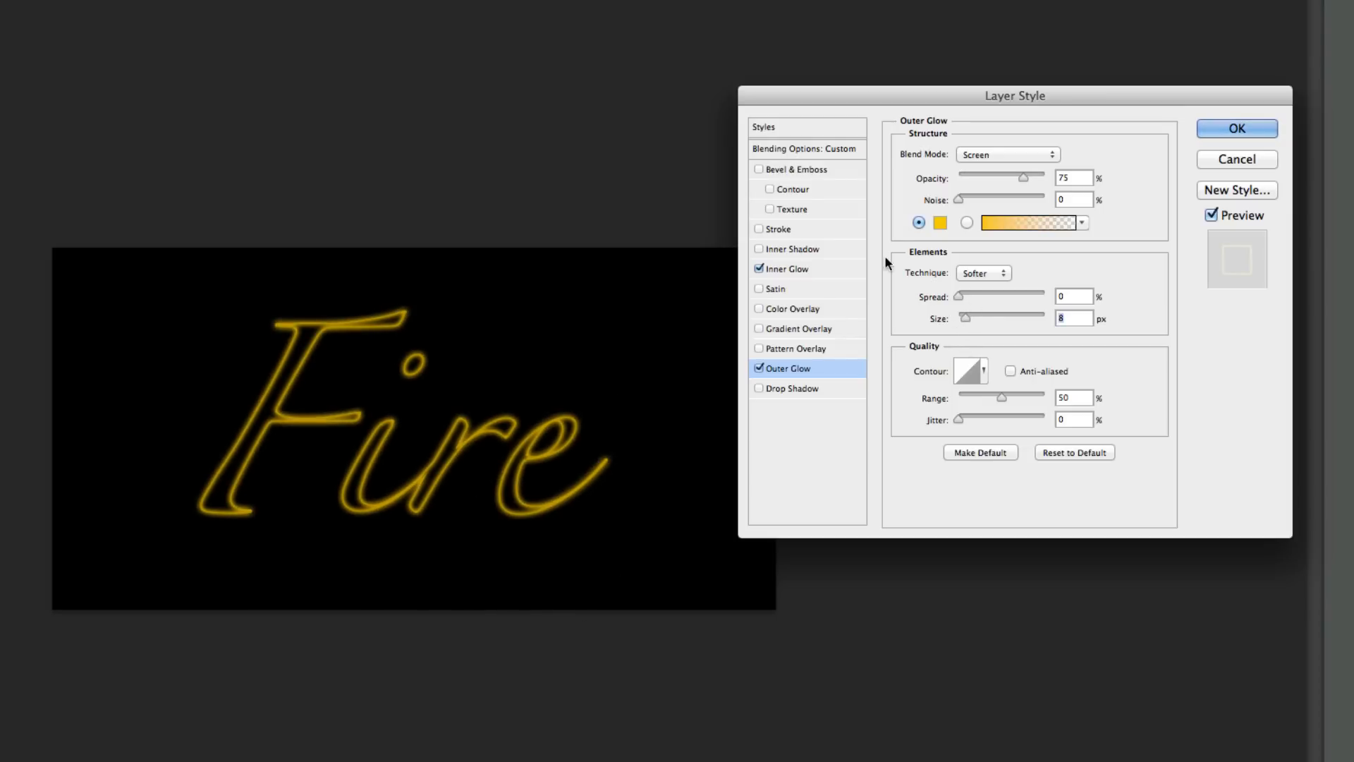
drag(1023, 177, 1048, 175)
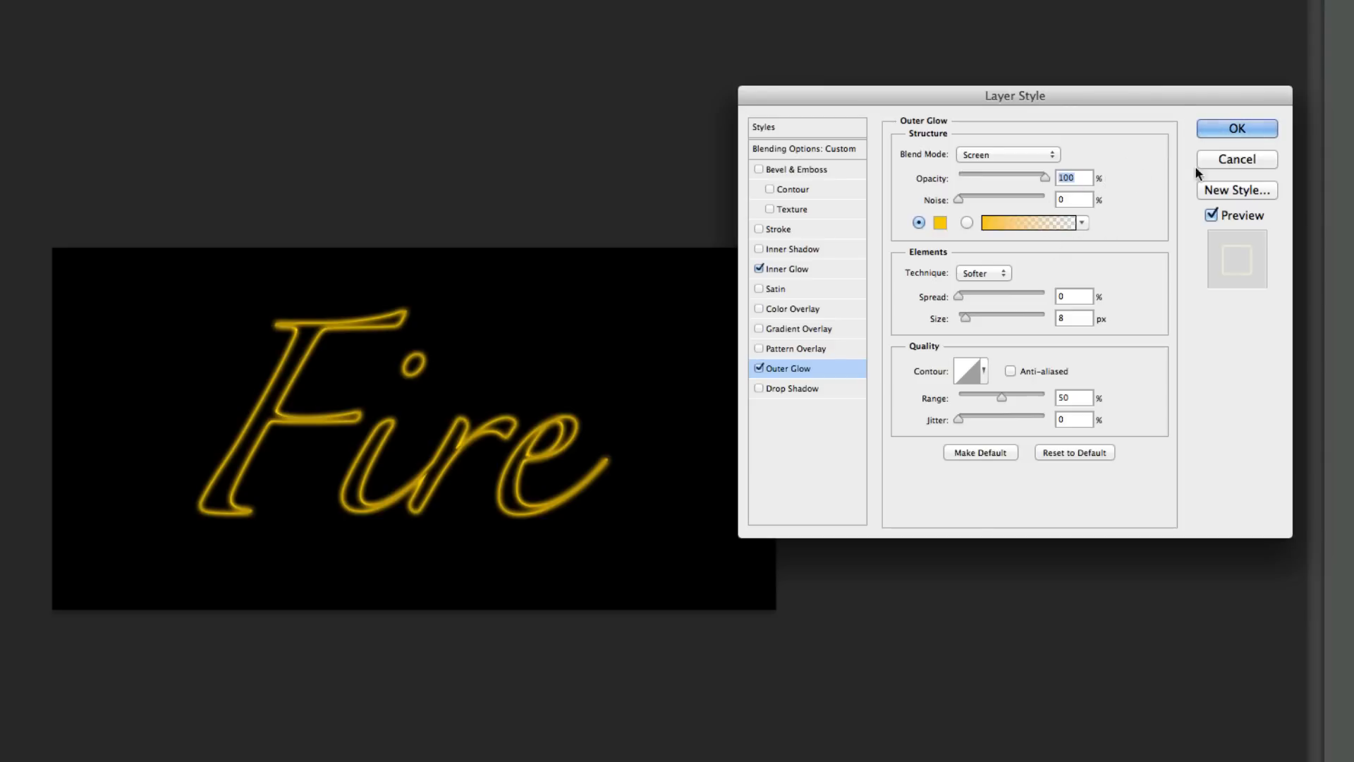
drag(1045, 175, 1027, 179)
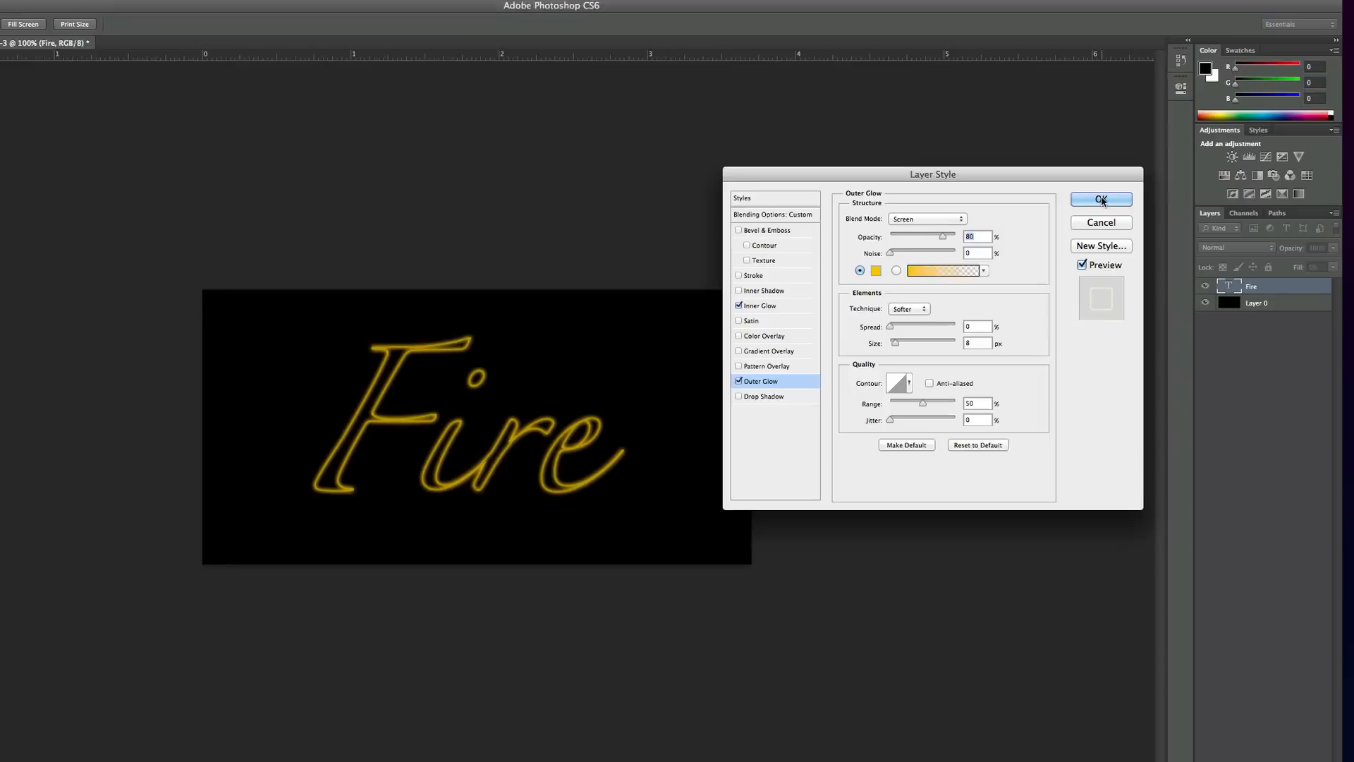
click(1243, 133)
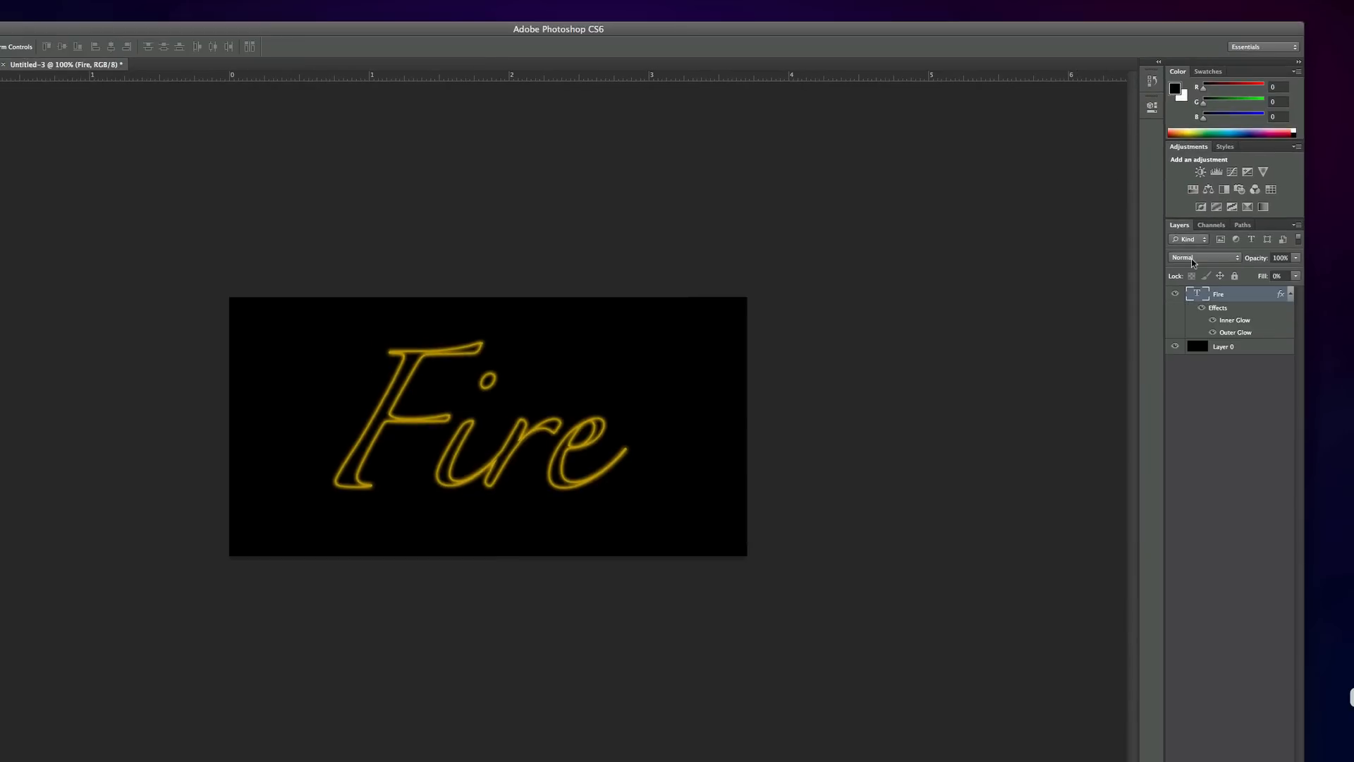
- Duplicate the Fire text layer and change the copy's Inner Glow colour to ffae00
key(ctrl+j)
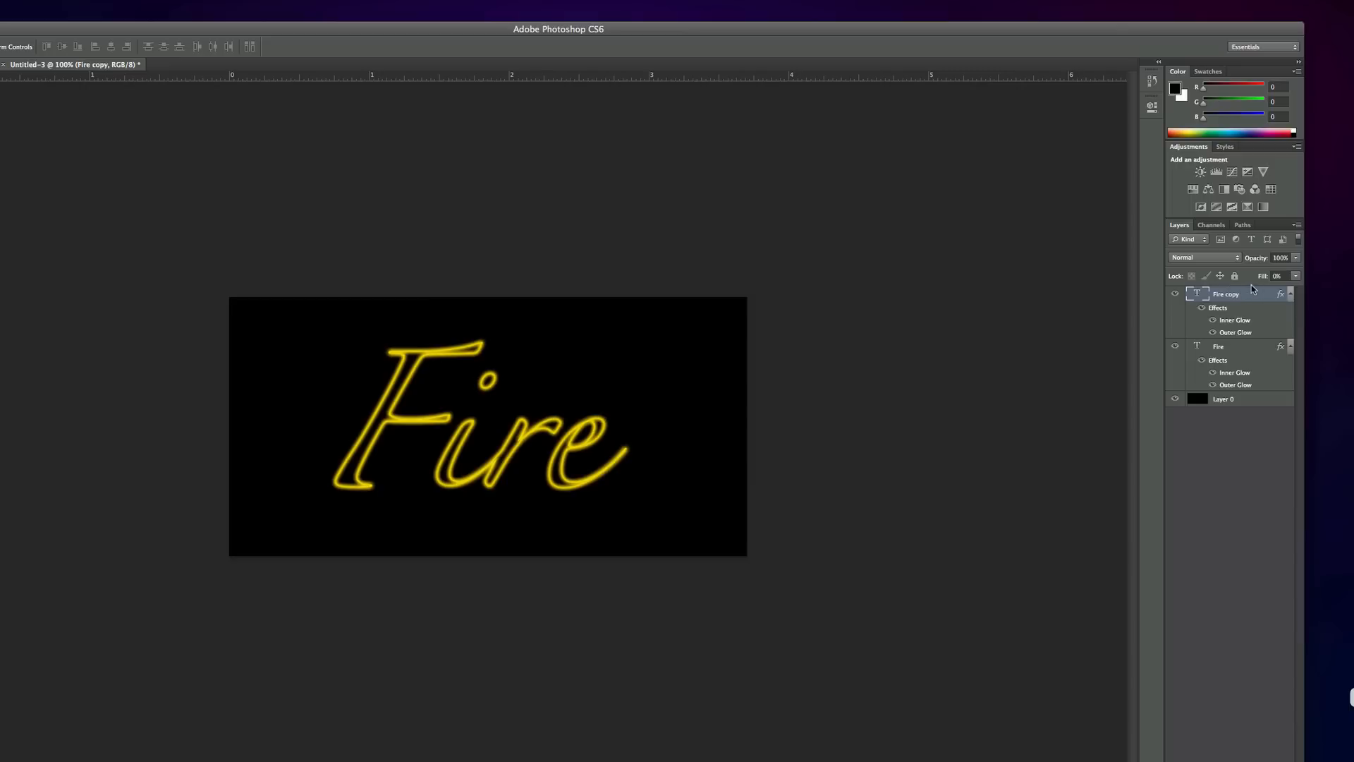
double_click(1279, 296)
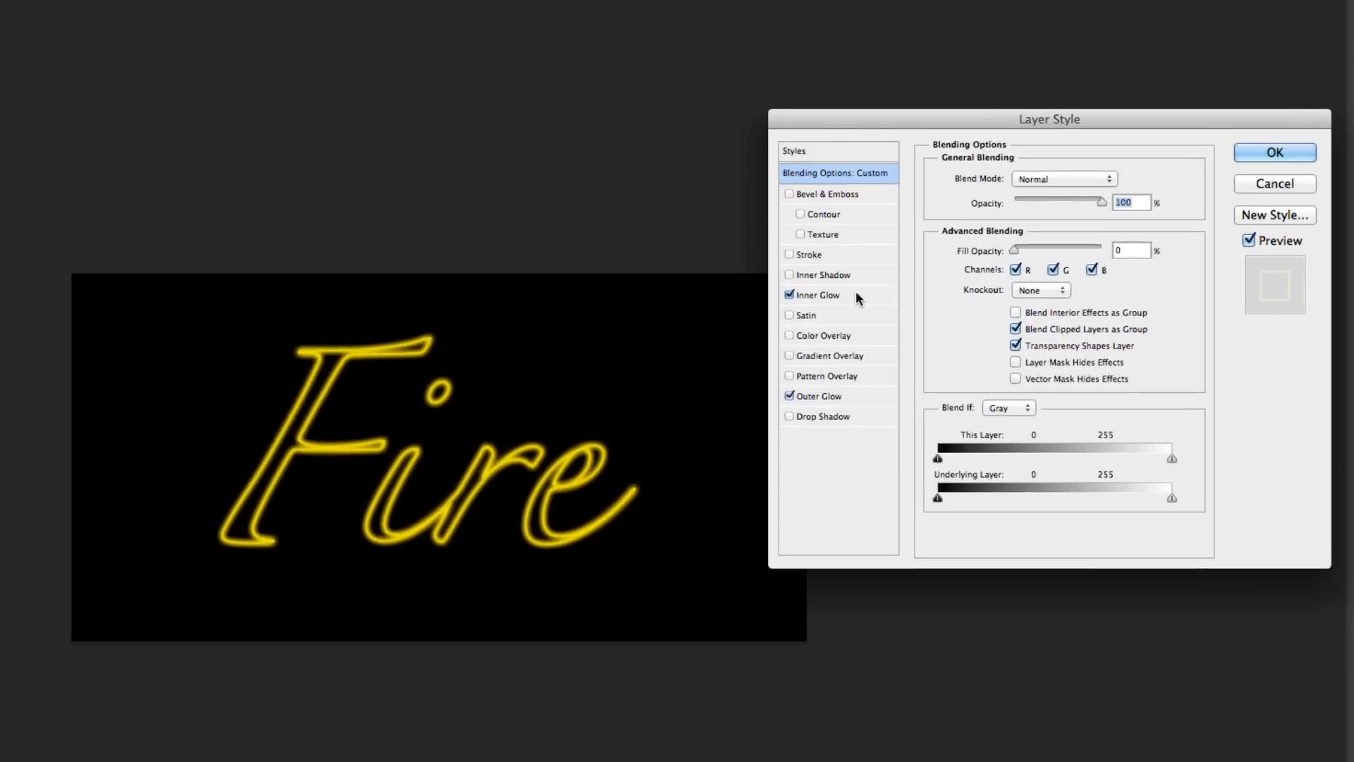
click(856, 295)
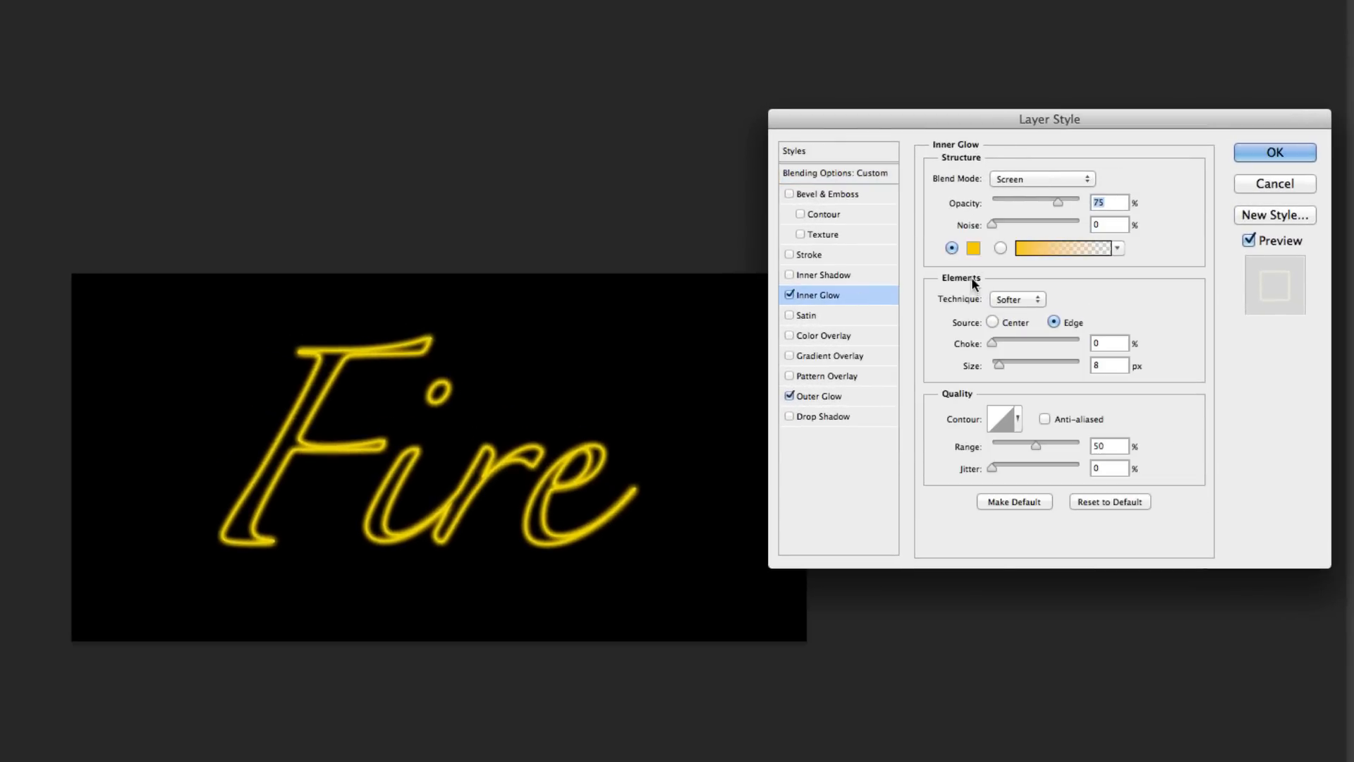
click(974, 247)
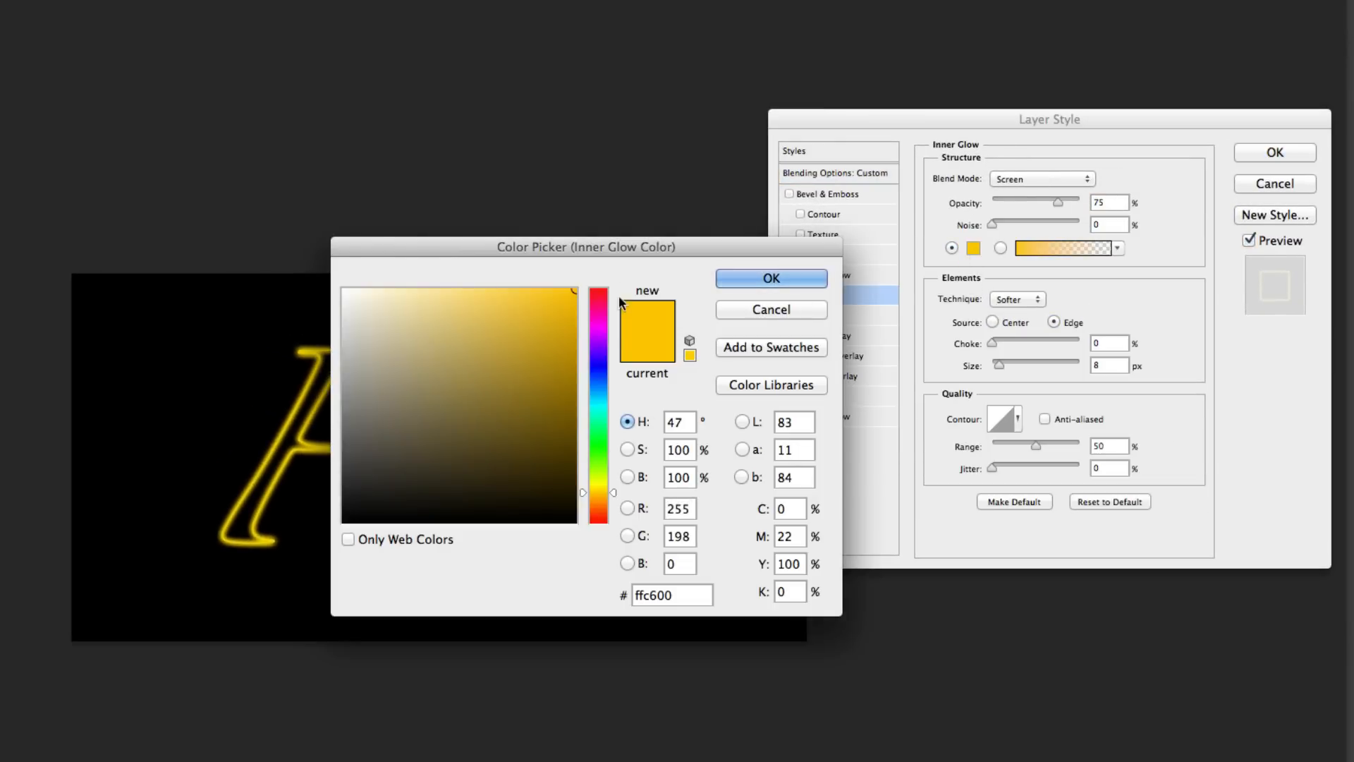
drag(615, 254, 1006, 190)
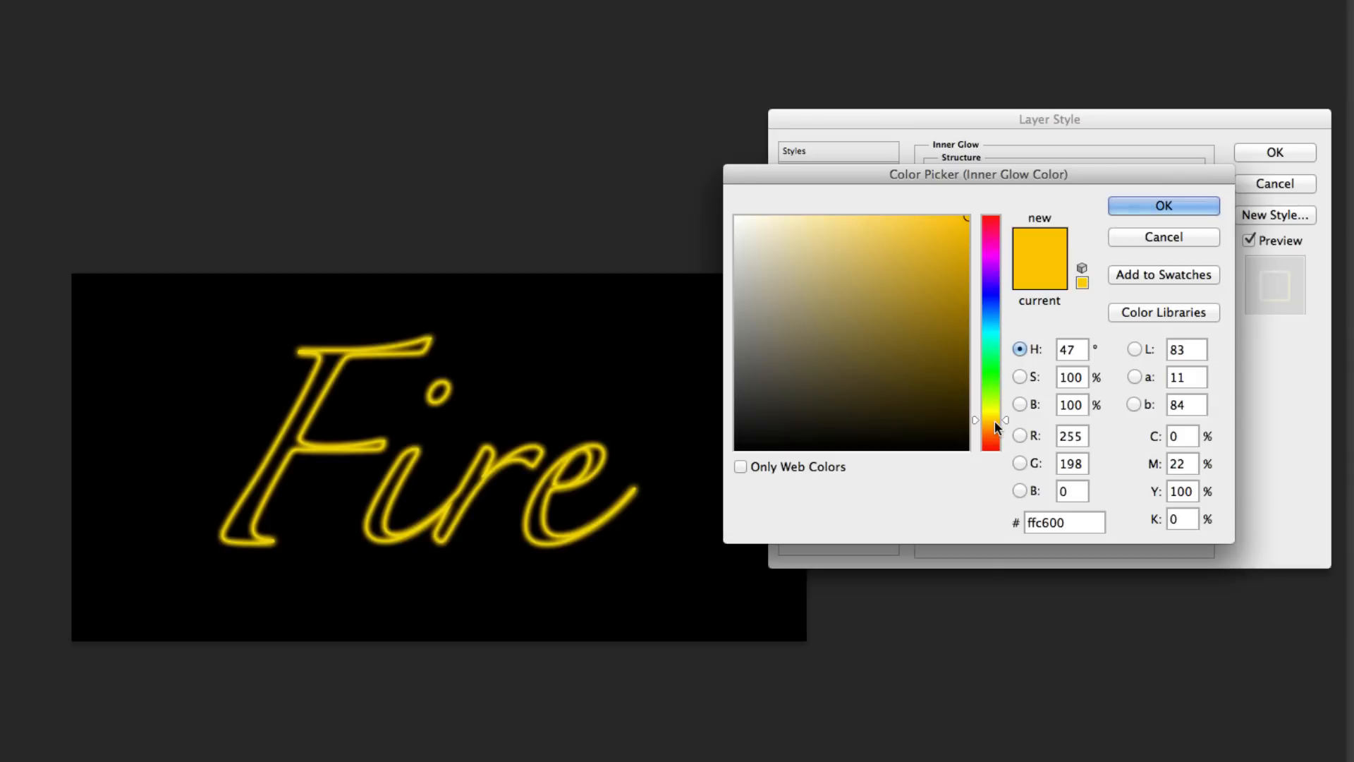
drag(984, 416, 985, 421)
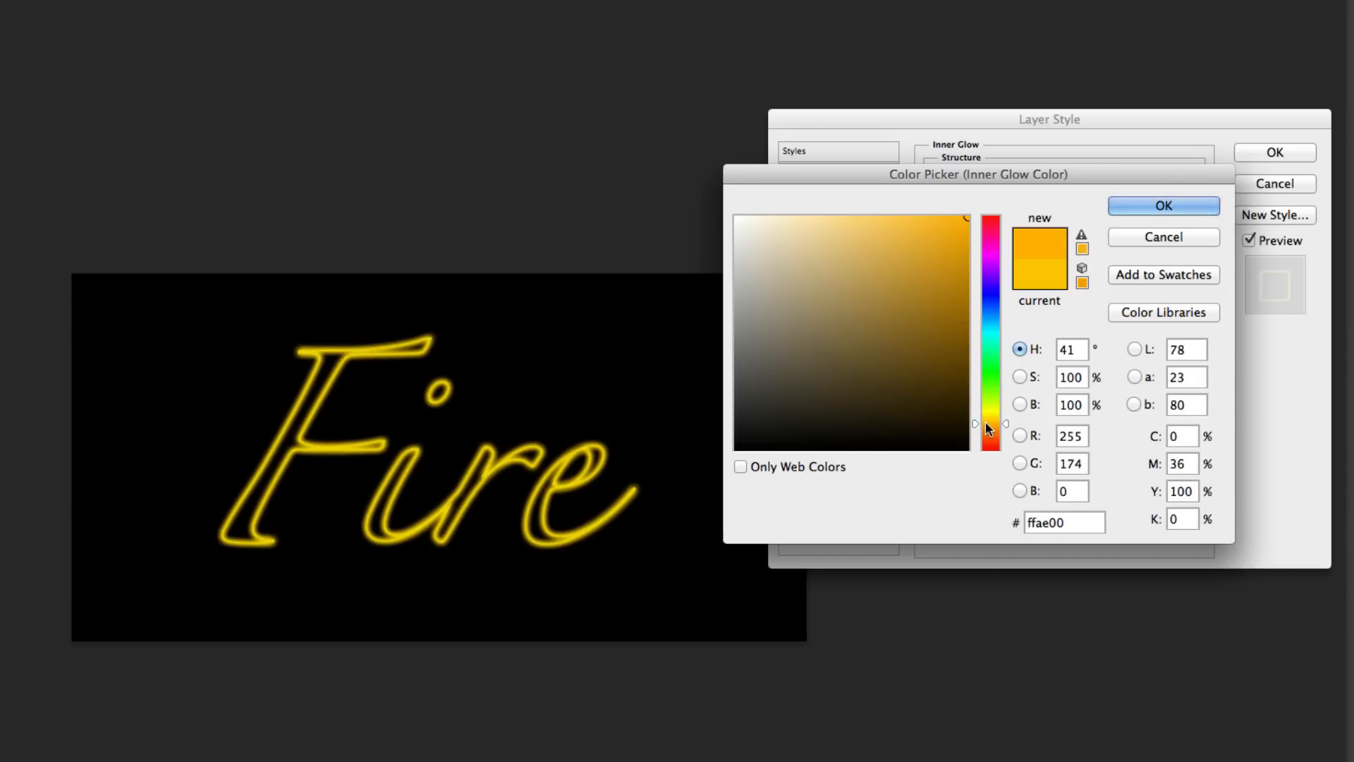
click(1133, 207)
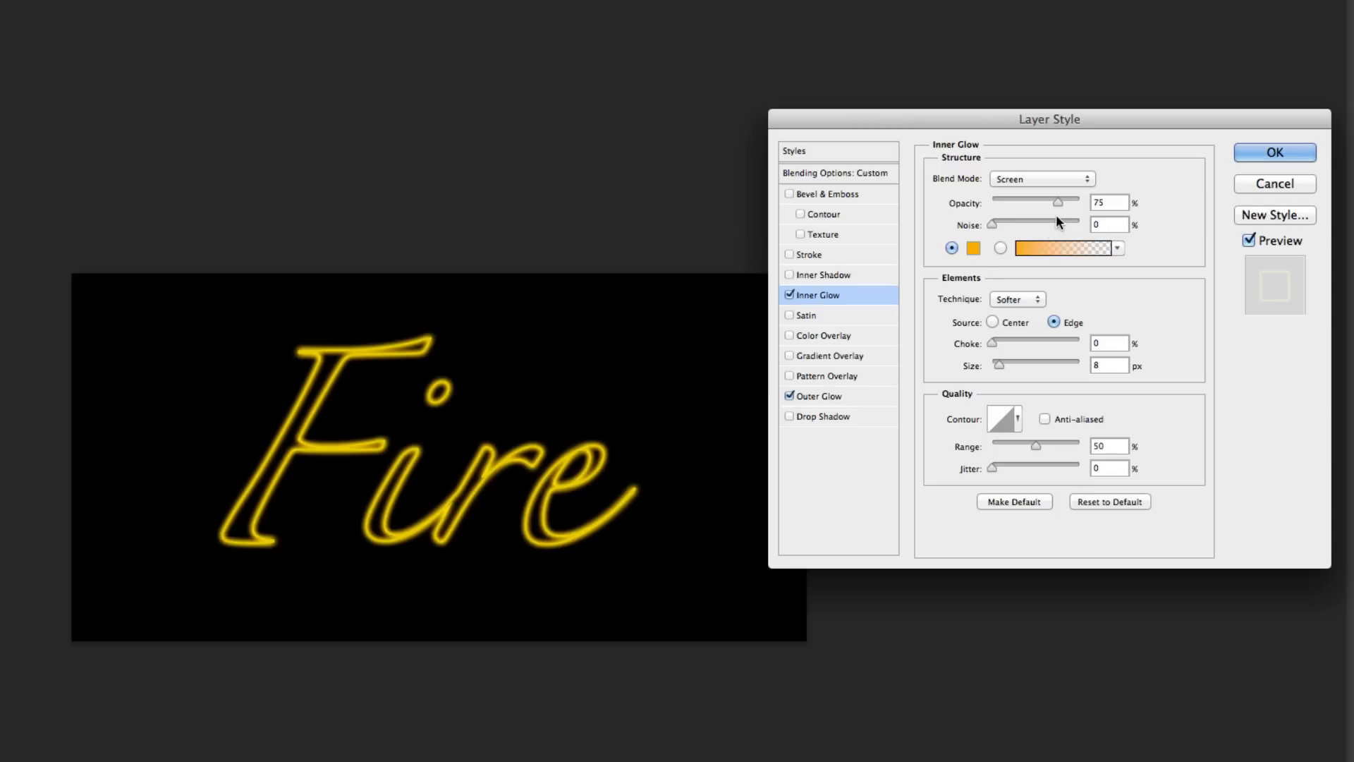
- Set the Fire copy layer's Inner Glow to 90% opacity and a size of about 21 px
mouse_move(1058, 200)
mouse_down()
mouse_move(1043, 212)
mouse_move(1071, 215)
mouse_up()
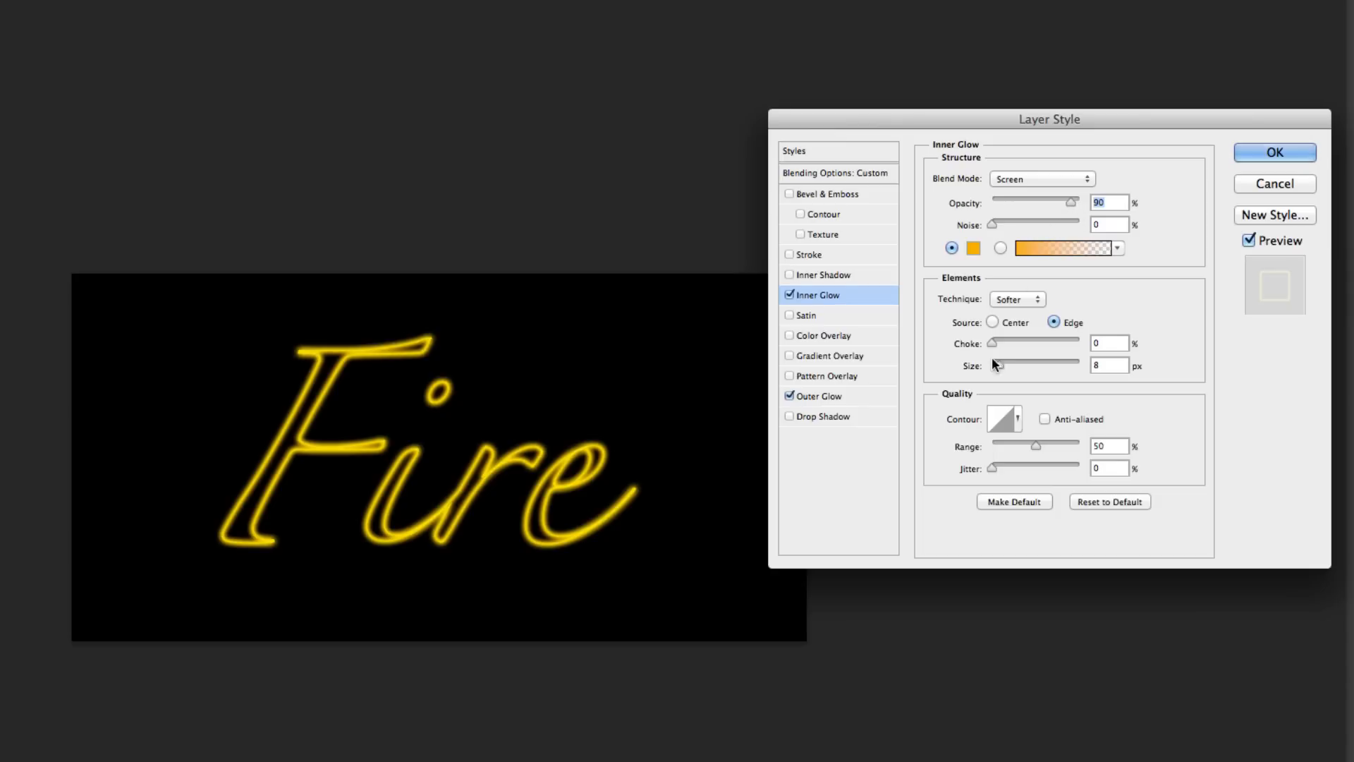
drag(1000, 362, 1005, 364)
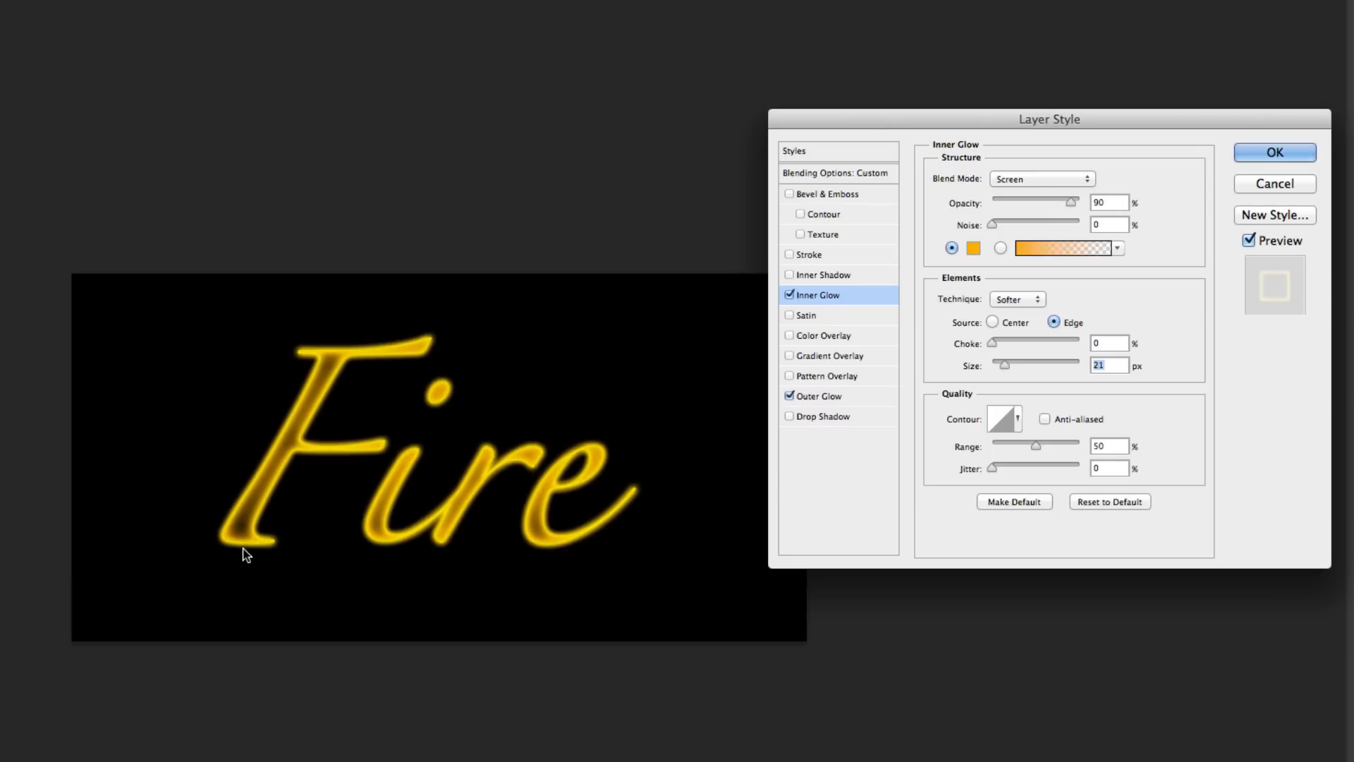
drag(1007, 364, 1005, 371)
- Change the Fire copy layer's Outer Glow colour to orange ff7800
click(846, 397)
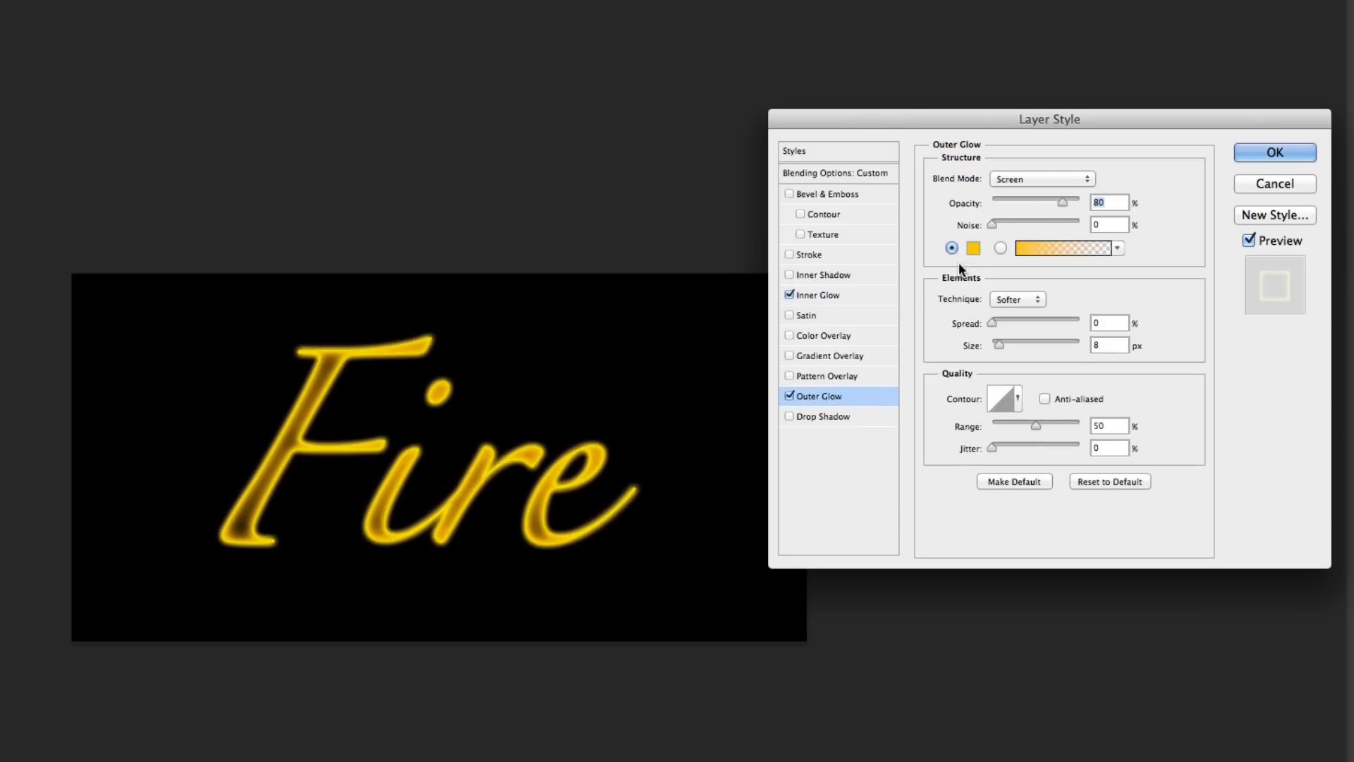
click(974, 248)
drag(994, 419, 996, 431)
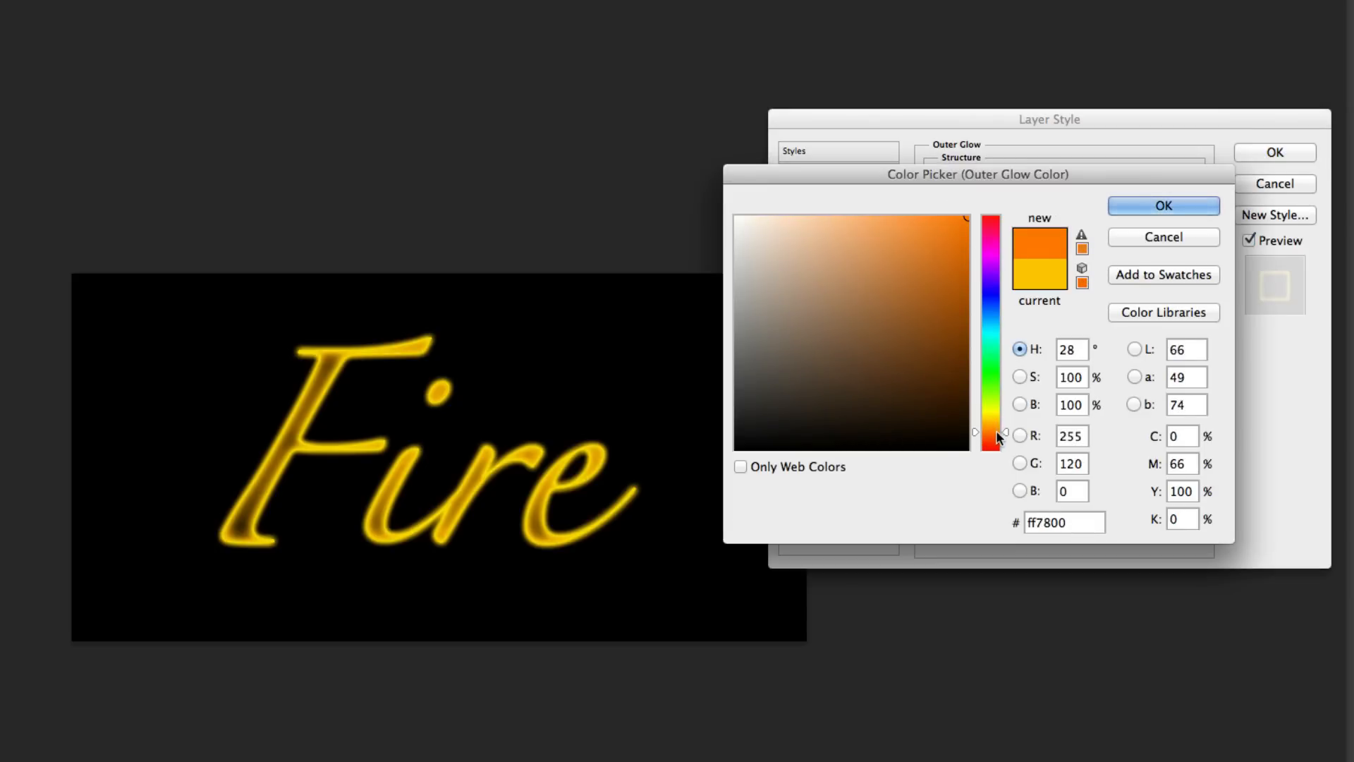
click(1162, 206)
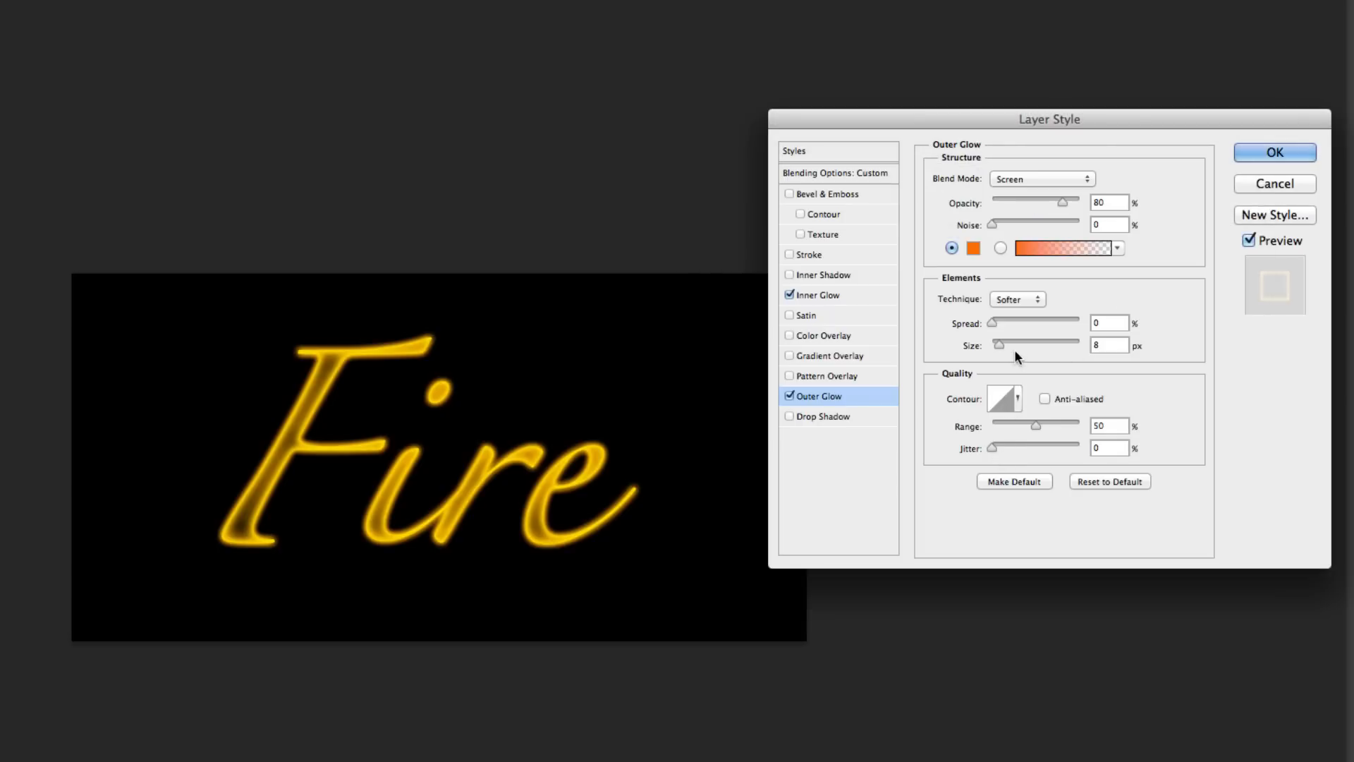
- Set the Fire copy layer's Outer Glow to 91% opacity and 27 px size, and apply the layer style
drag(1001, 344, 1009, 345)
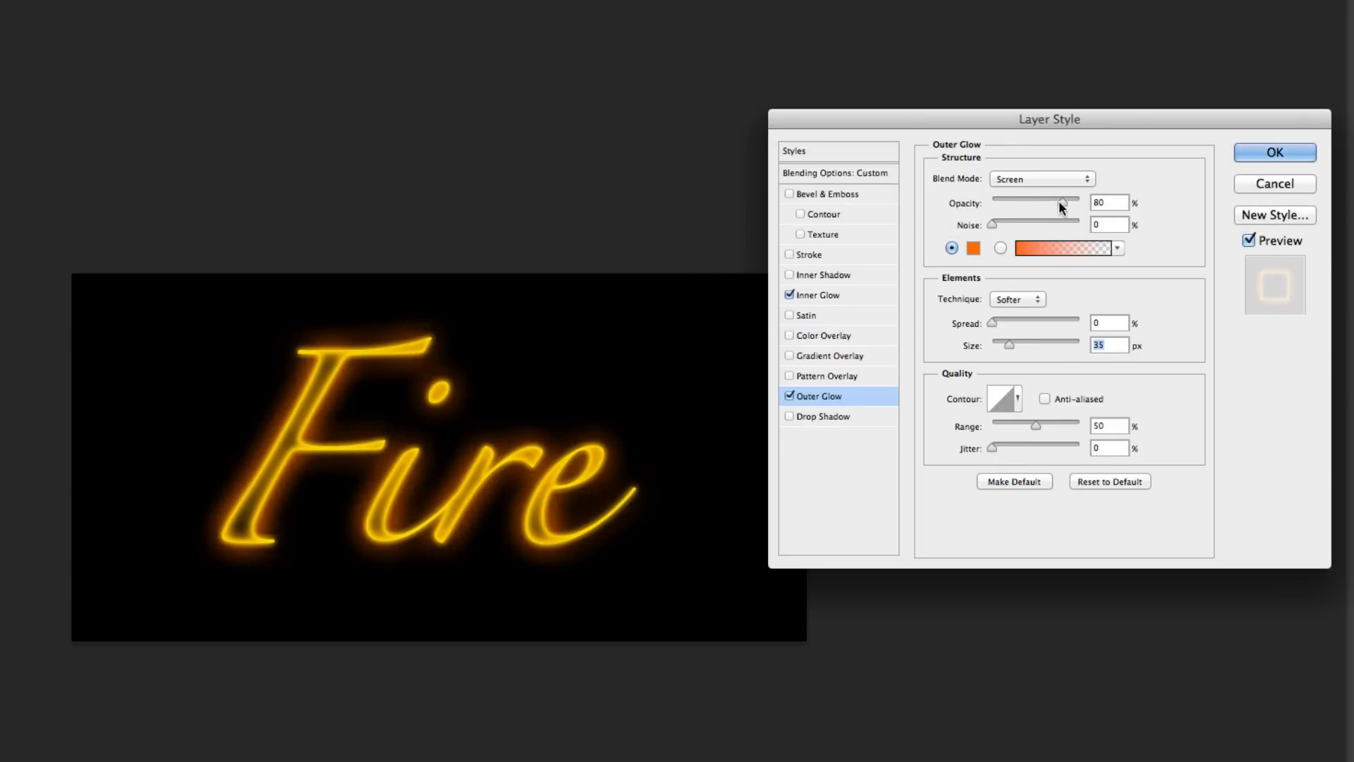
drag(1059, 201, 1068, 205)
click(1008, 345)
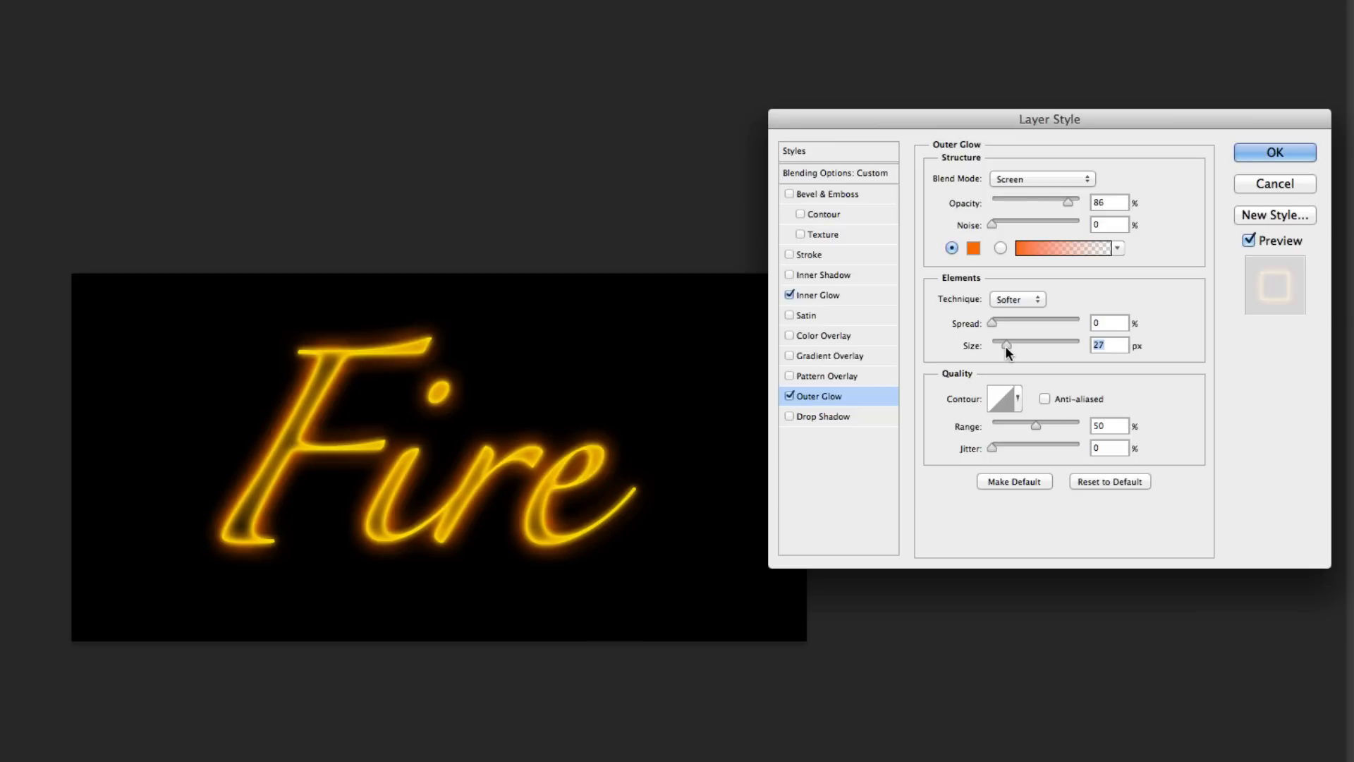
drag(1069, 203, 1073, 203)
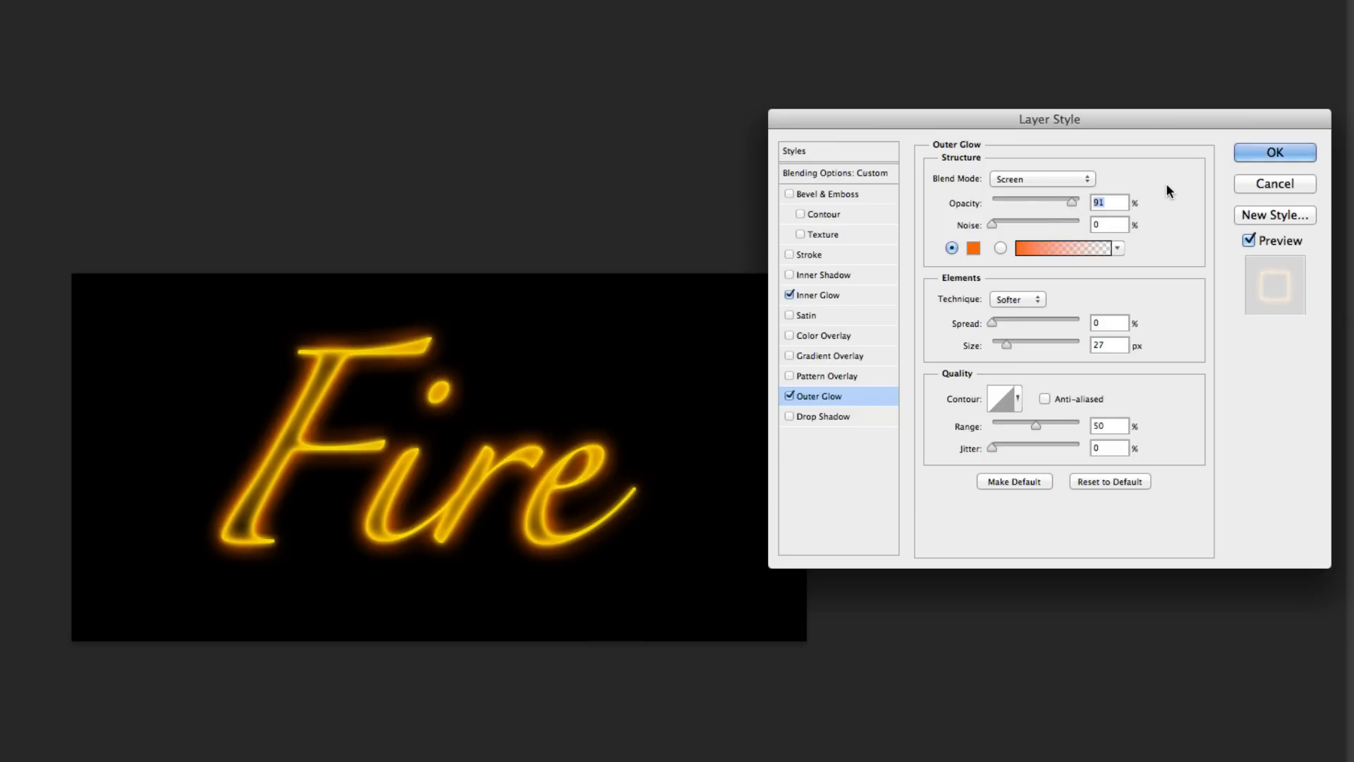
click(1263, 151)
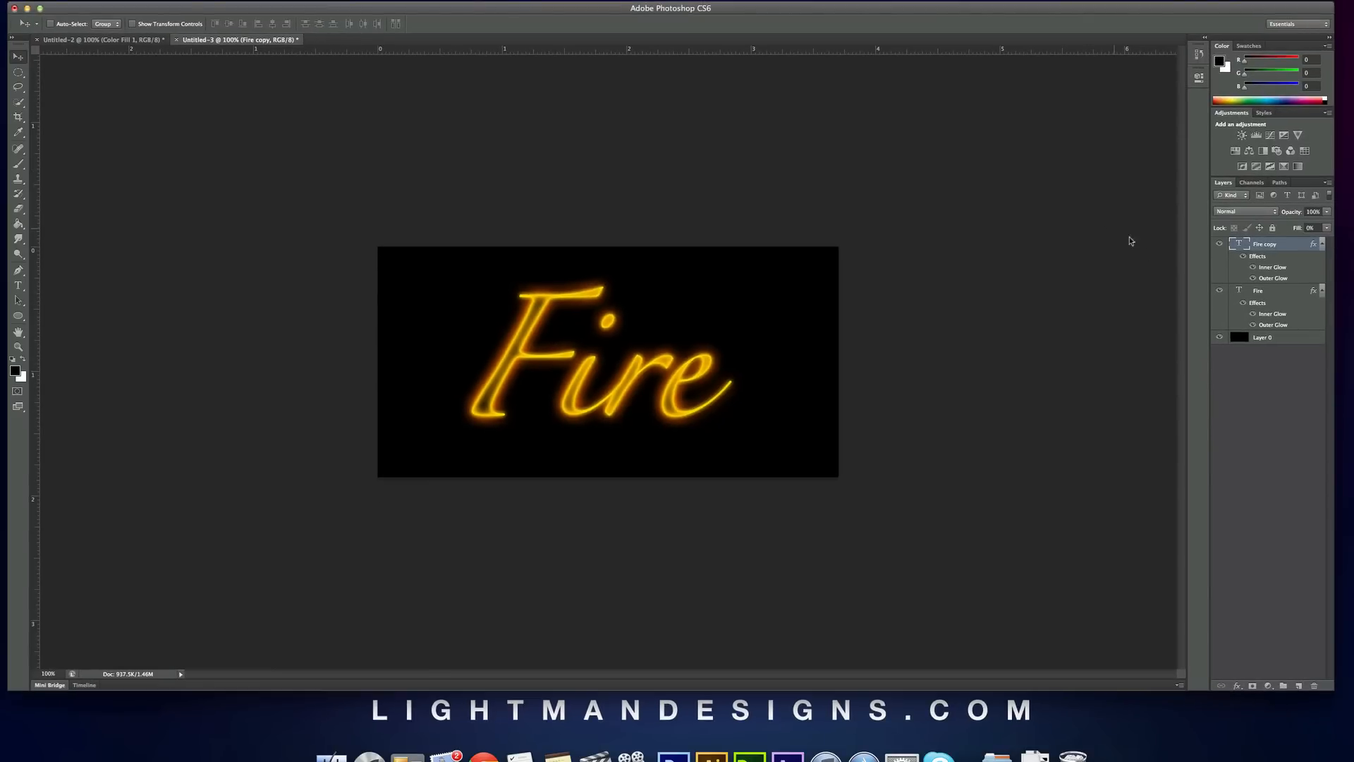
- Compare the glow of the Fire and Fire copy layers by hiding and showing each one in turn
click(1219, 245)
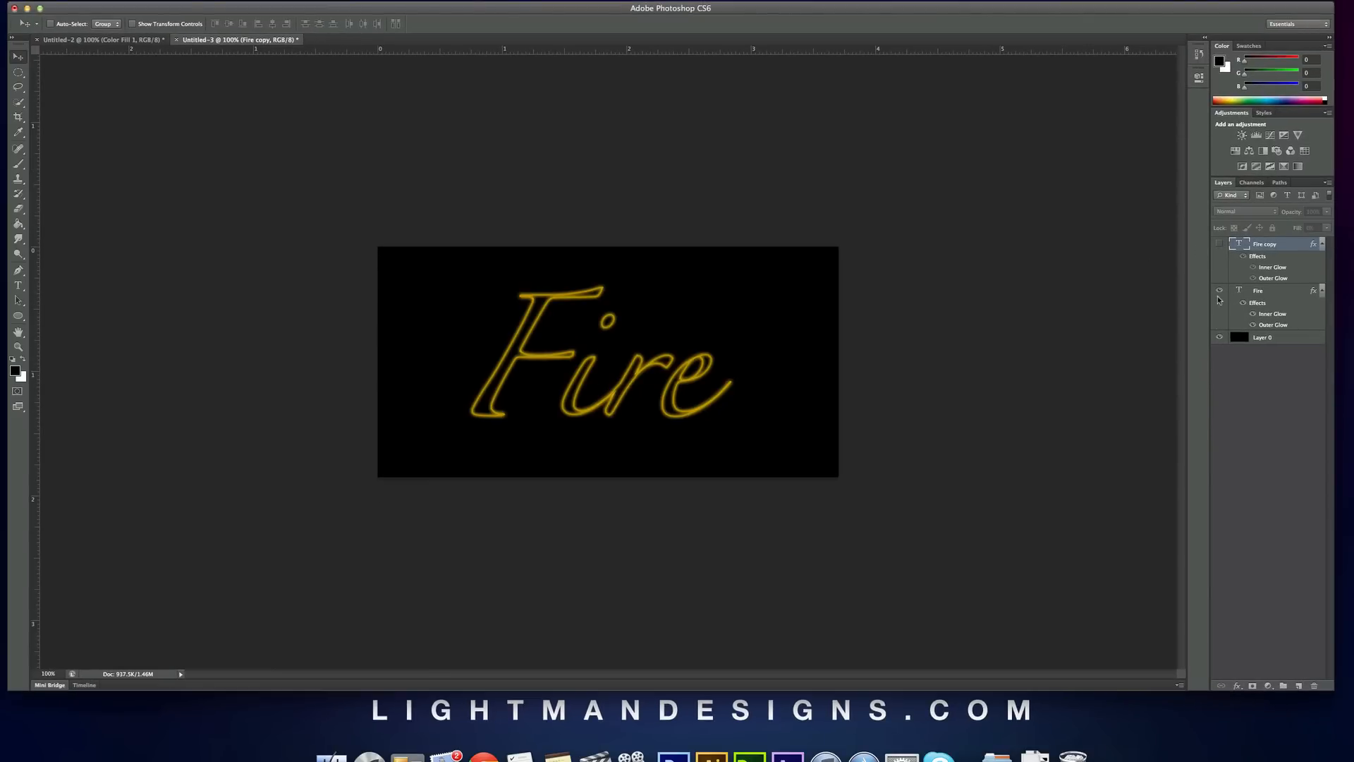
click(1219, 291)
click(1218, 244)
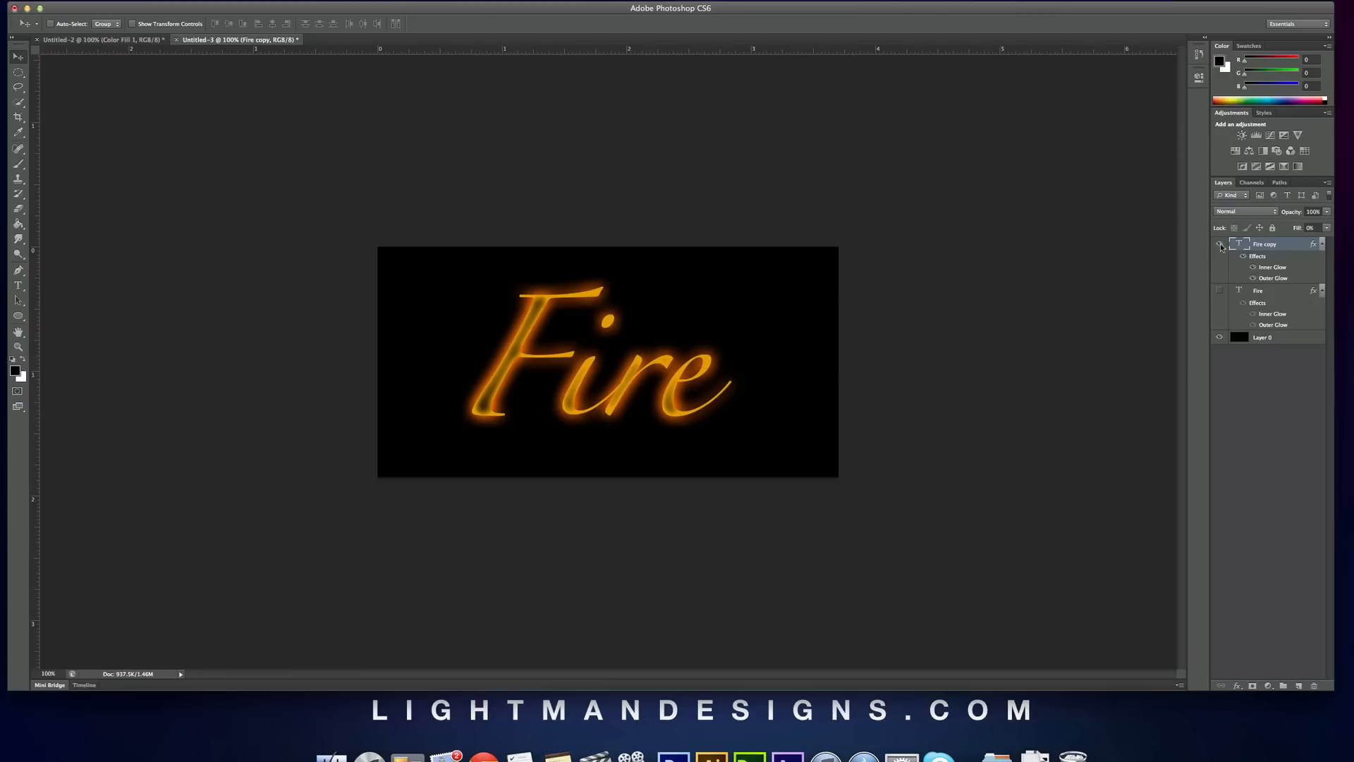
click(1219, 291)
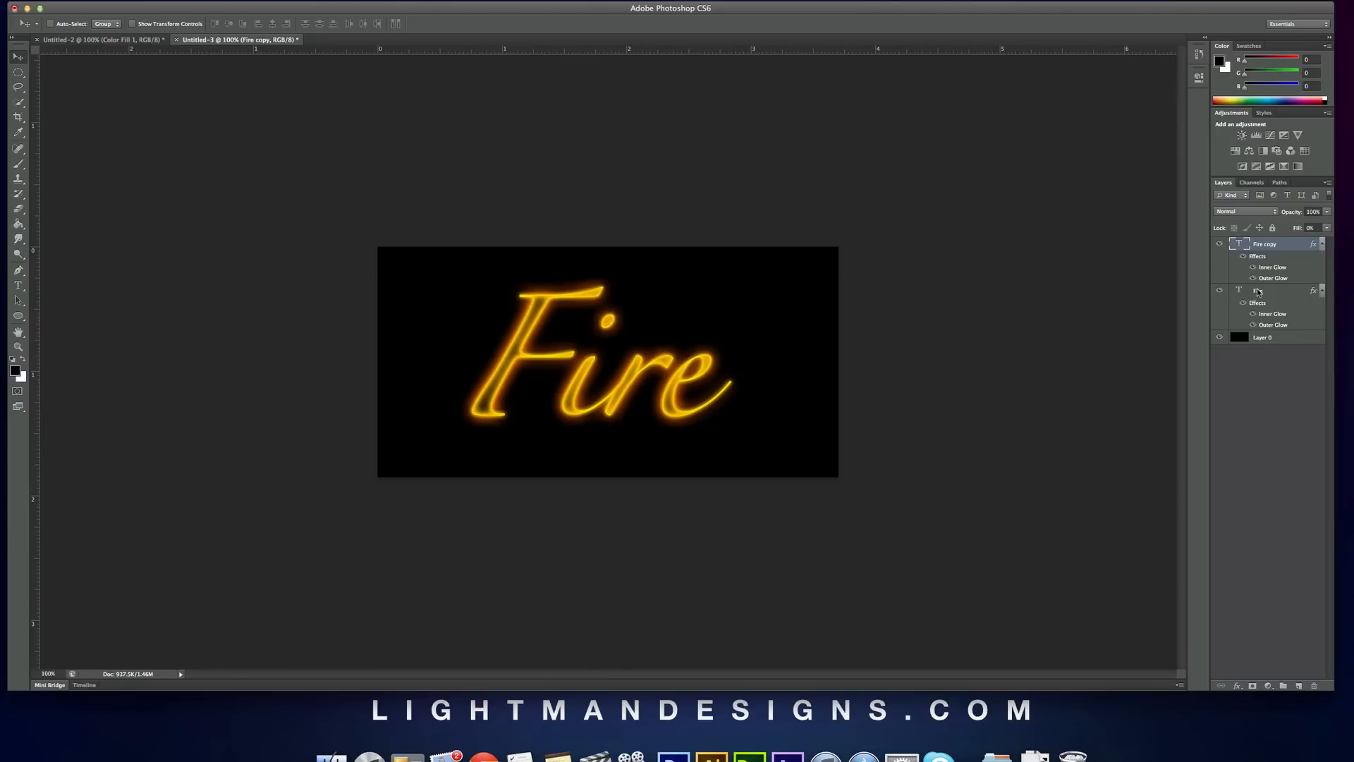
click(1220, 244)
click(1220, 245)
click(1219, 291)
click(1219, 290)
- Rasterize the type of the Fire copy layer and switch to the Smudge tool
right_click(1276, 247)
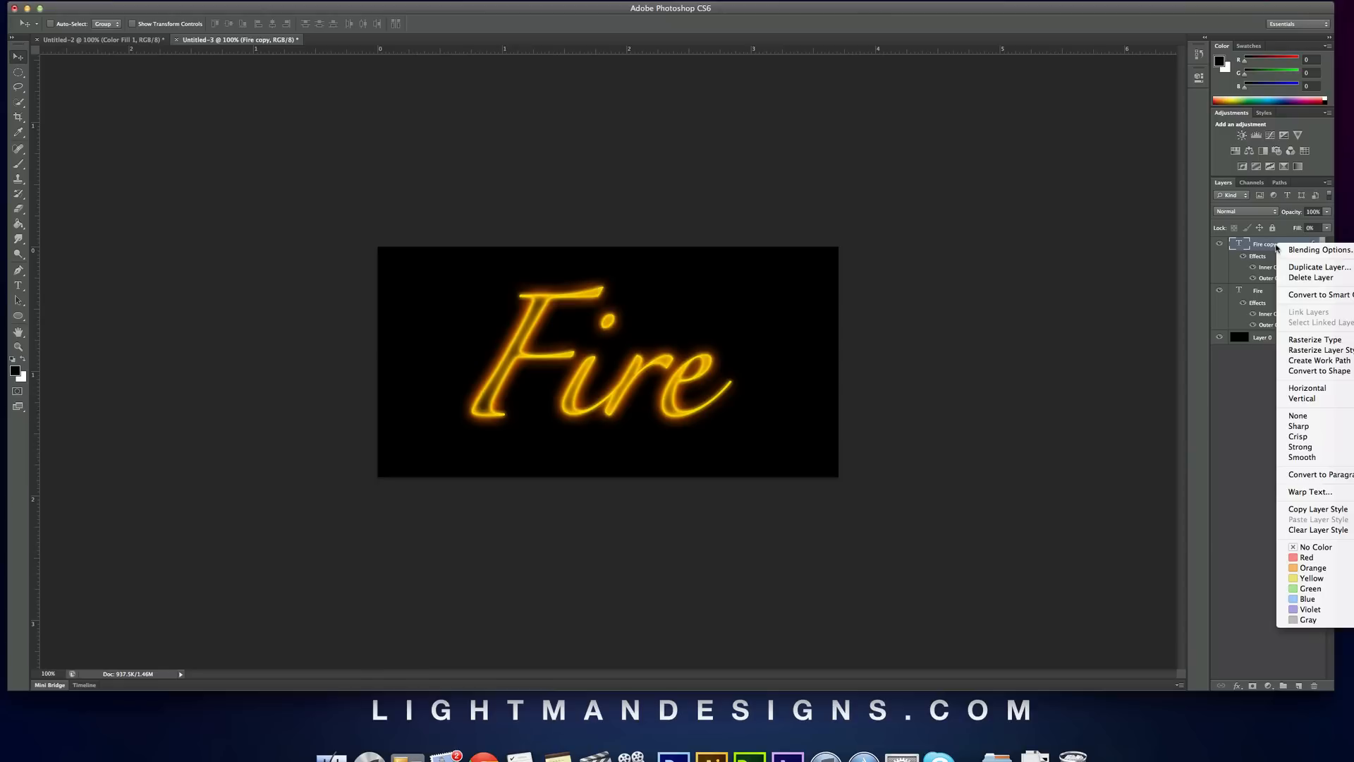
click(1295, 341)
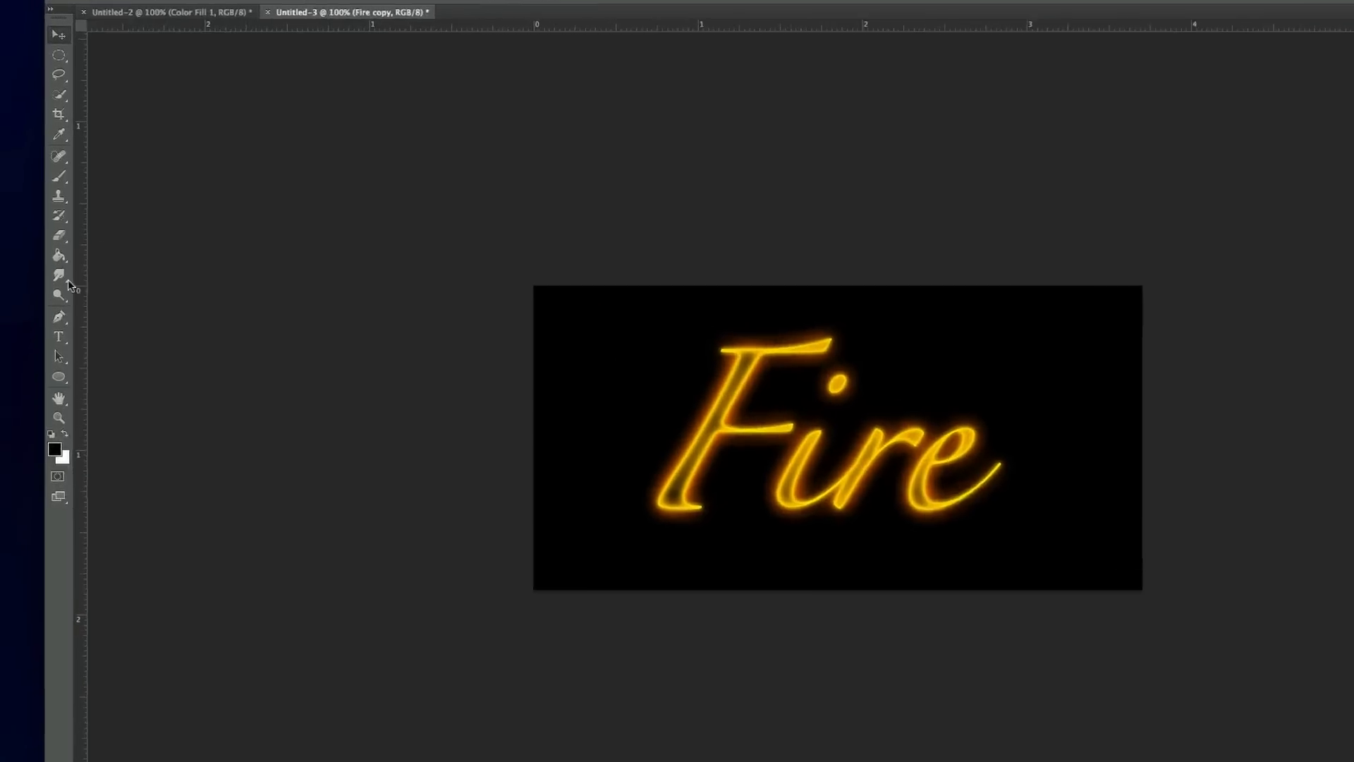
click(19, 239)
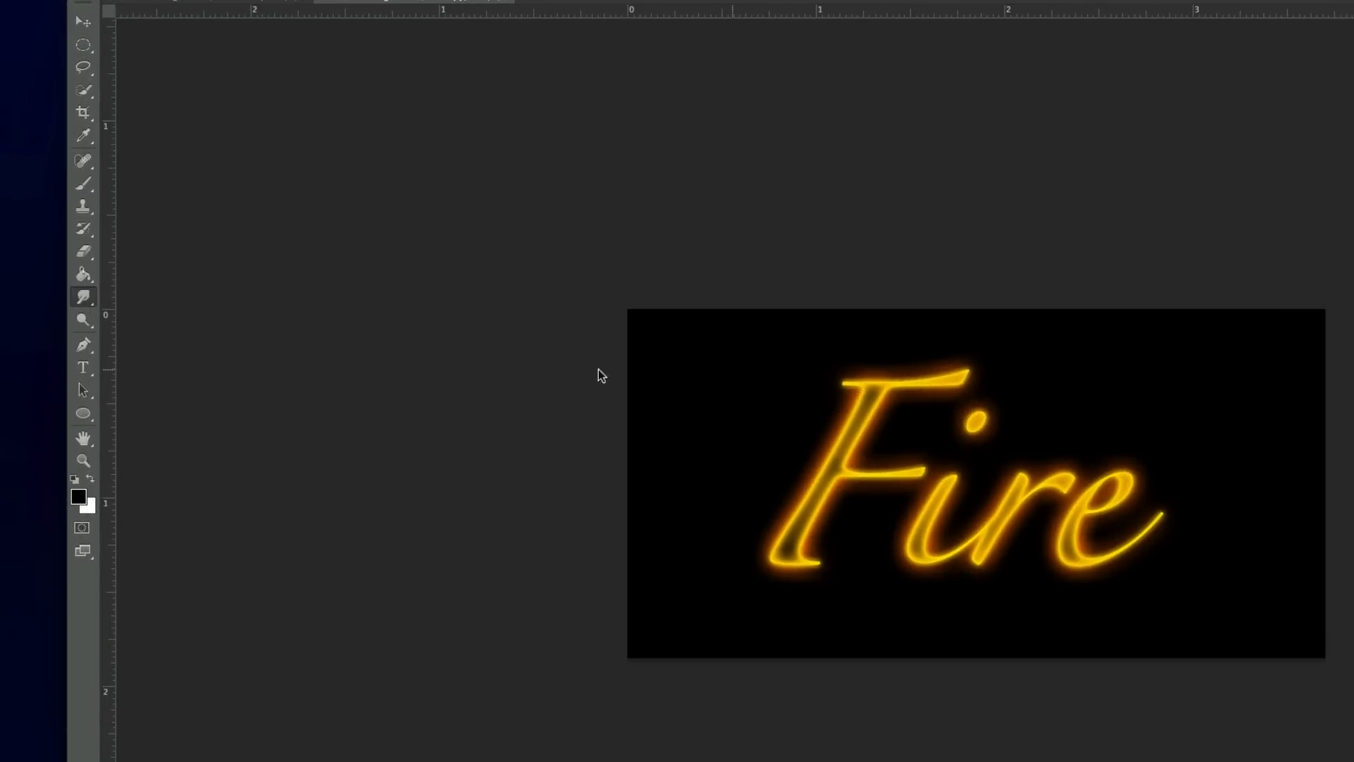
click(84, 297)
click(84, 302)
click(151, 292)
click(90, 304)
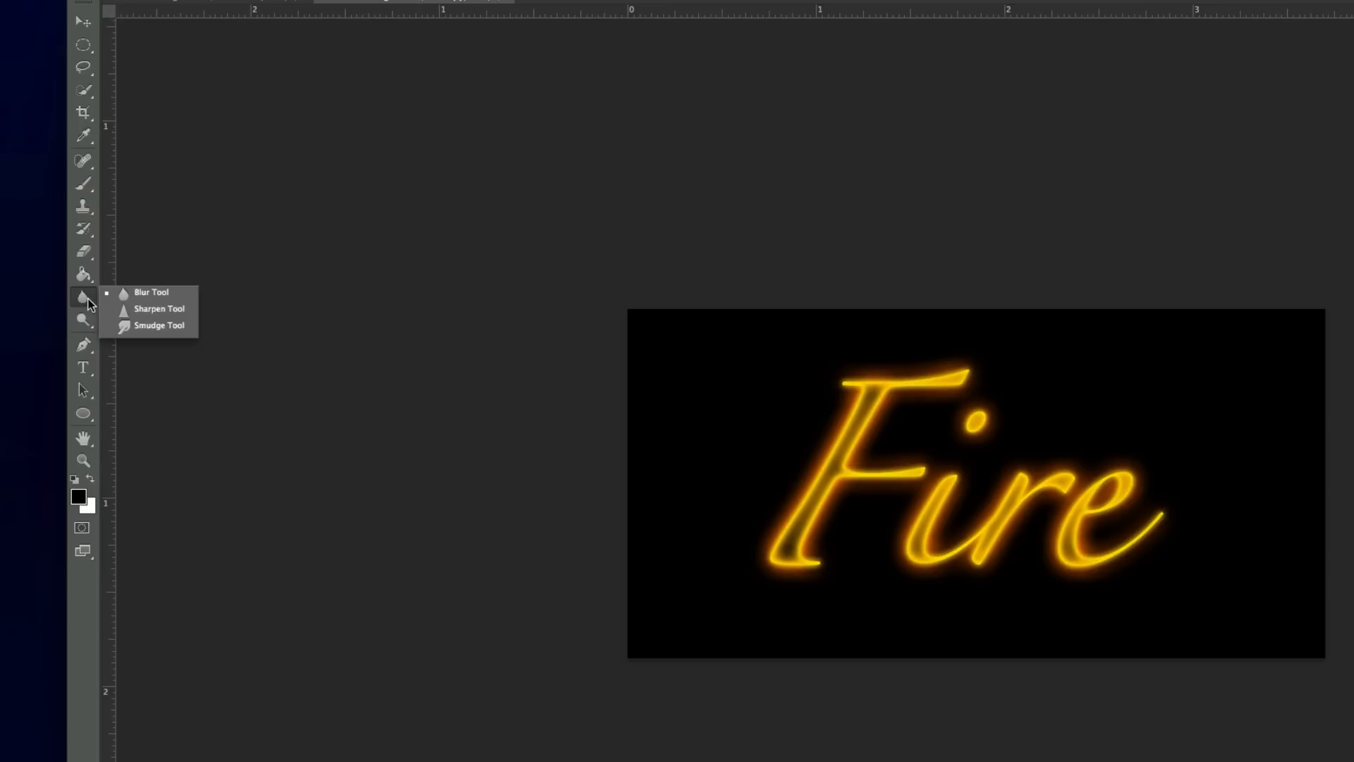
click(141, 326)
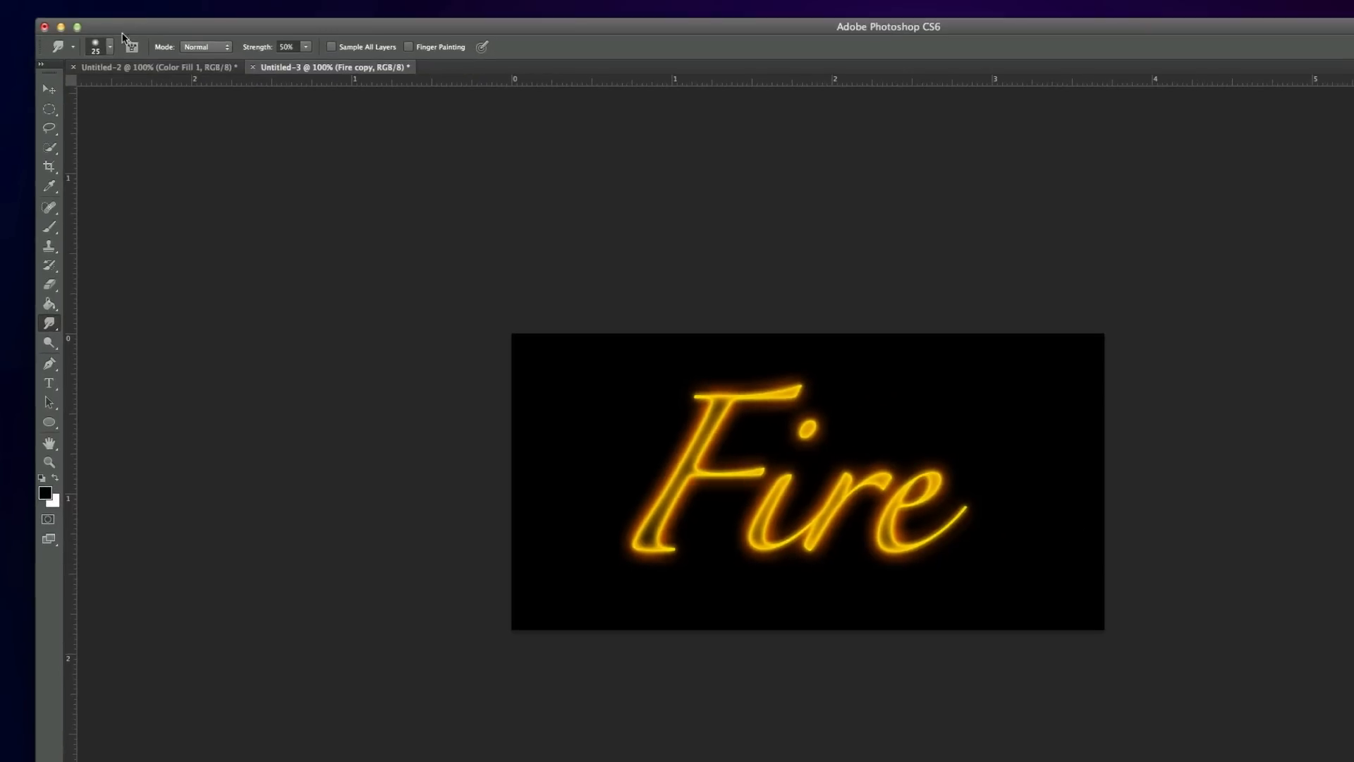
- Set the Smudge tool's brush size to 30 px
click(111, 50)
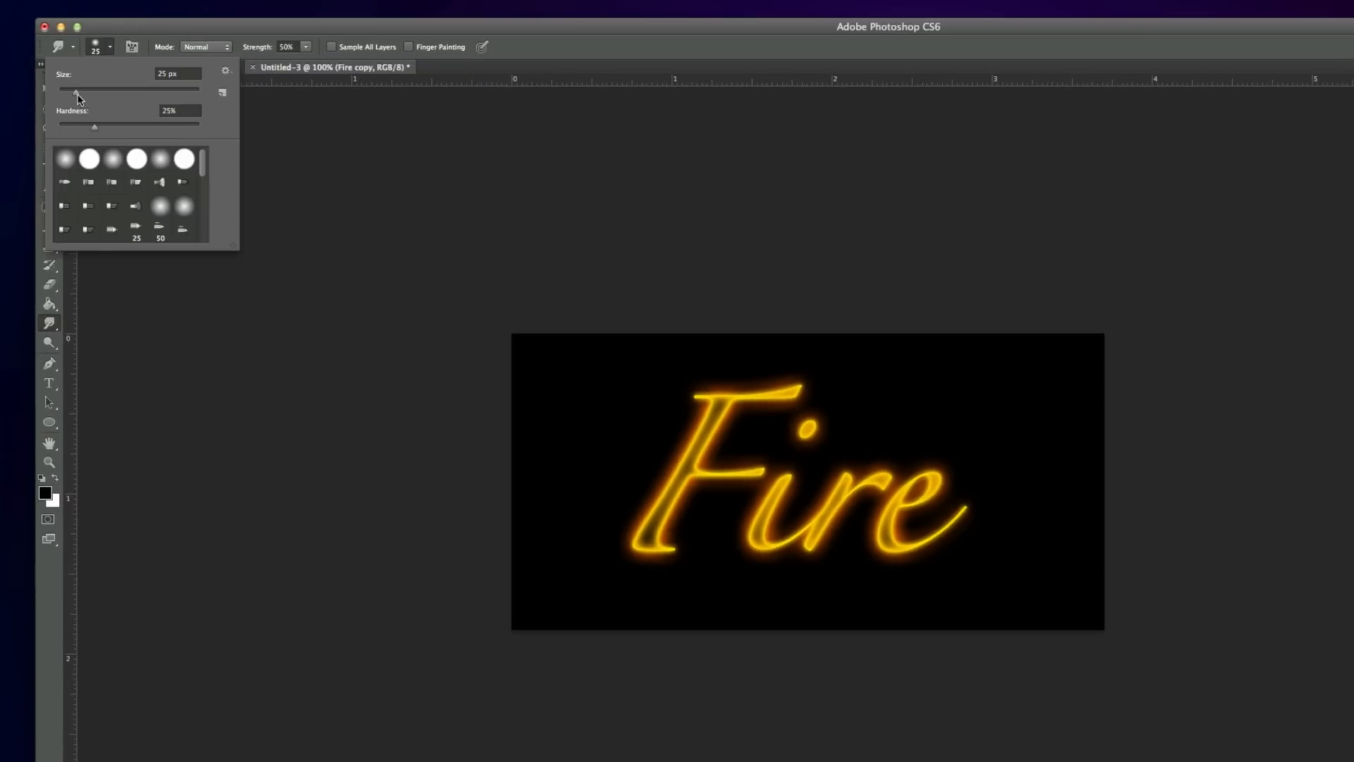
drag(76, 93, 80, 92)
click(111, 48)
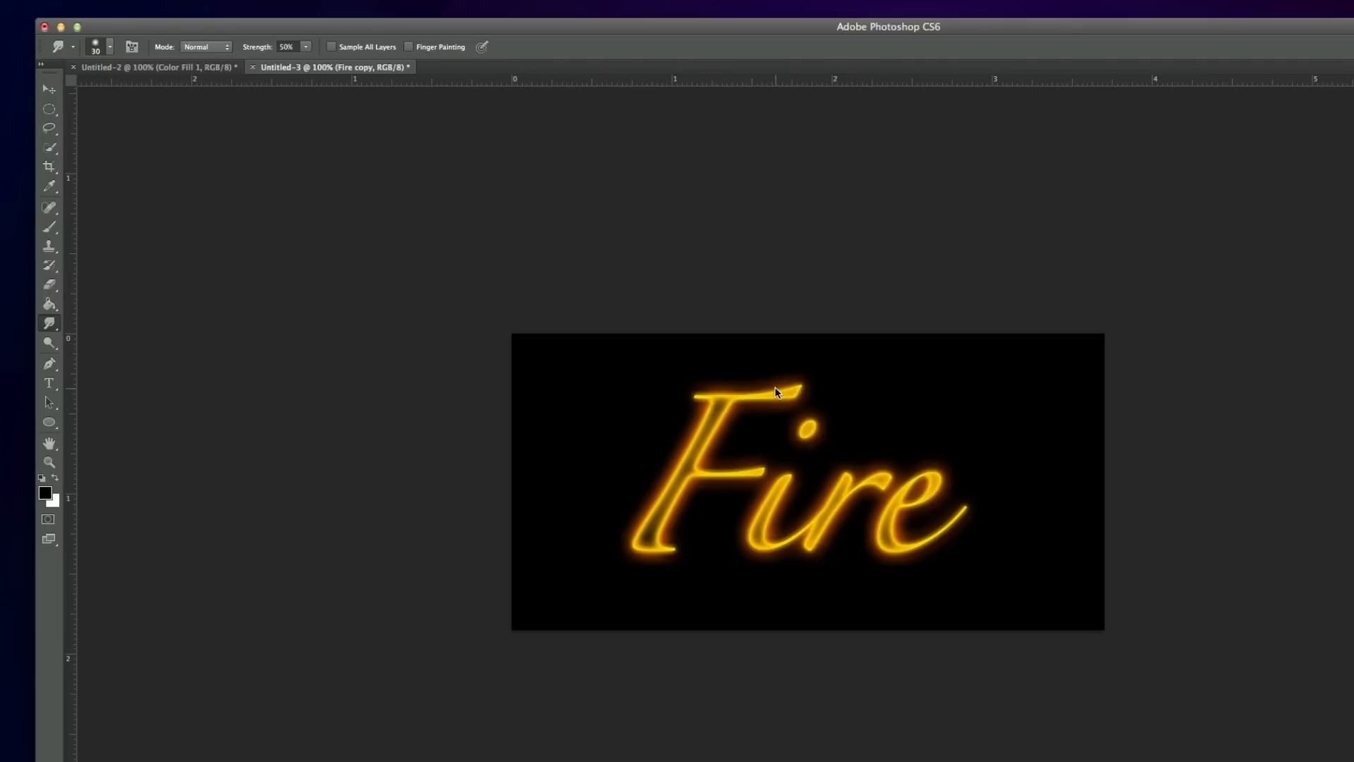
- Smudge the edges of all the letters on the Fire copy layer outward and upward into flame-like wisps
mouse_move(789, 396)
mouse_down()
mouse_move(819, 354)
mouse_move(811, 378)
mouse_move(781, 391)
mouse_move(811, 351)
mouse_move(810, 388)
mouse_move(815, 352)
mouse_up()
drag(768, 400, 730, 346)
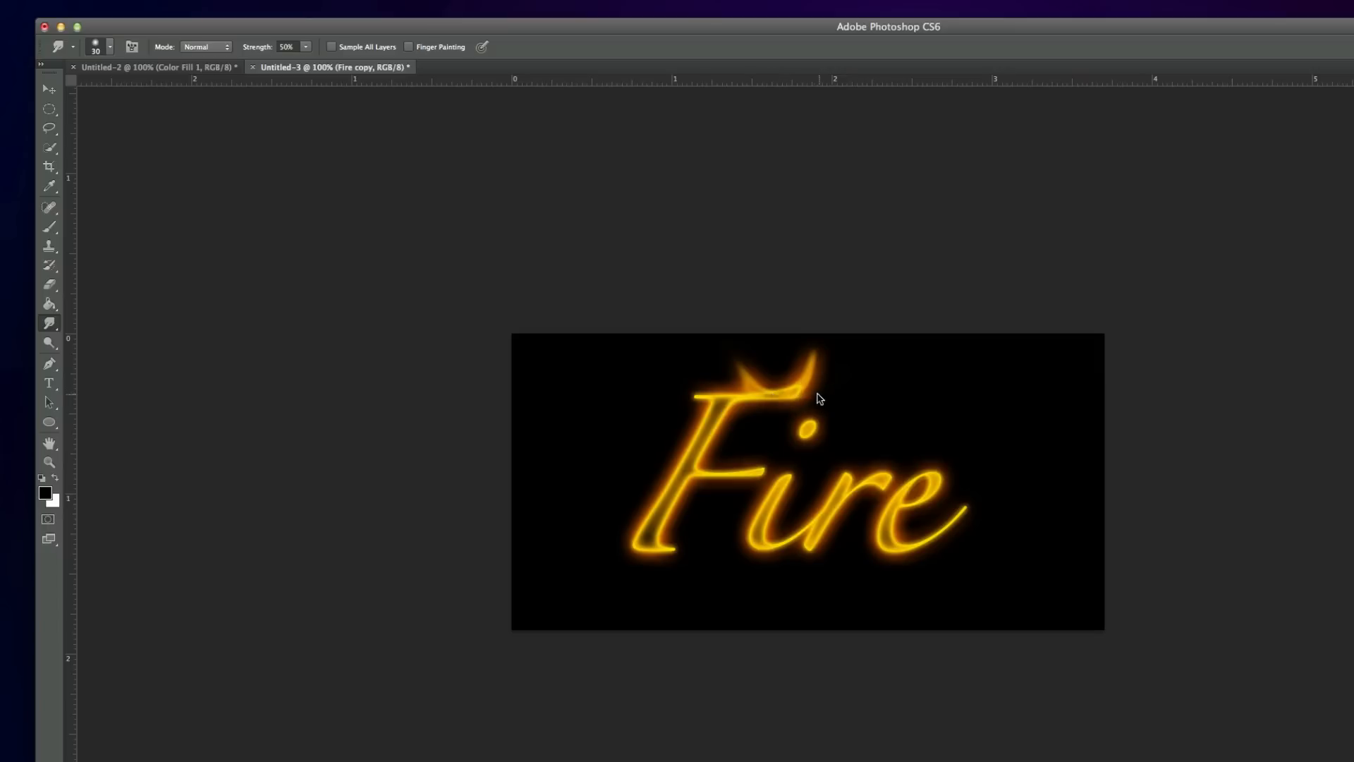
drag(816, 393, 839, 348)
mouse_move(810, 429)
mouse_down()
mouse_move(837, 371)
mouse_move(817, 431)
mouse_move(850, 420)
mouse_up()
drag(701, 404, 683, 363)
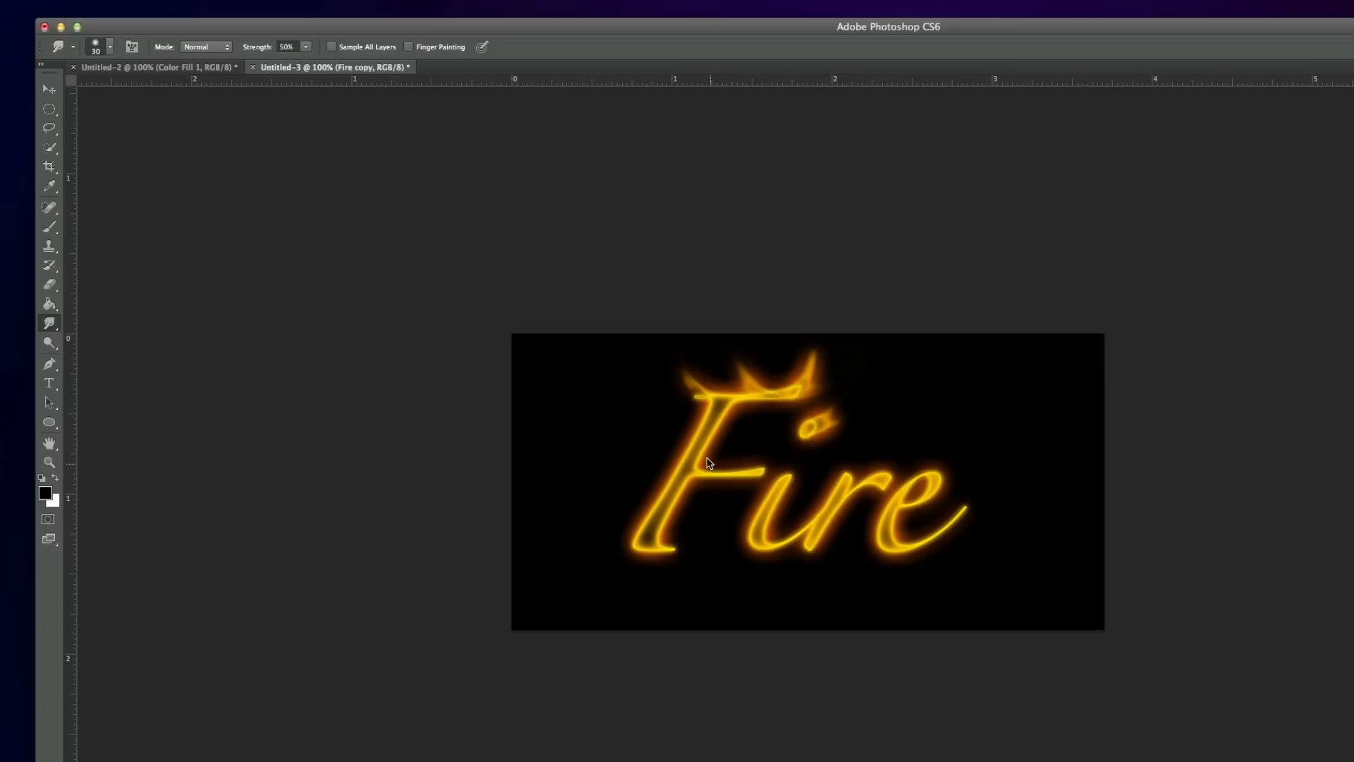
mouse_move(753, 403)
mouse_down()
mouse_move(714, 439)
mouse_move(746, 405)
mouse_move(725, 479)
mouse_move(741, 483)
mouse_move(816, 424)
mouse_move(766, 466)
mouse_move(801, 451)
mouse_move(785, 483)
mouse_move(859, 417)
mouse_move(790, 503)
mouse_move(760, 479)
mouse_move(763, 433)
mouse_move(797, 469)
mouse_move(822, 446)
mouse_move(832, 500)
mouse_move(905, 436)
mouse_move(864, 457)
mouse_move(871, 412)
mouse_up()
mouse_move(872, 493)
mouse_down()
mouse_move(912, 439)
mouse_move(880, 479)
mouse_move(910, 422)
mouse_up()
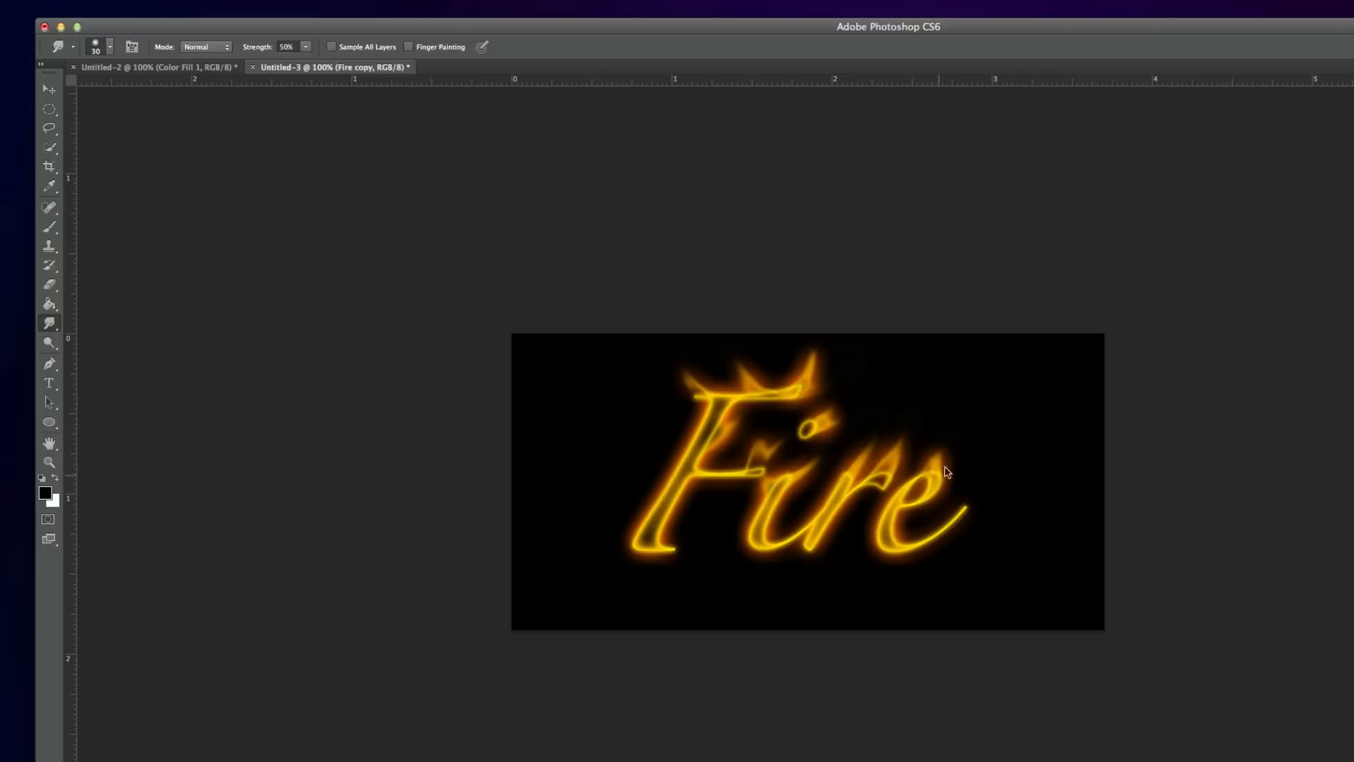
drag(949, 473, 951, 414)
drag(886, 505, 864, 453)
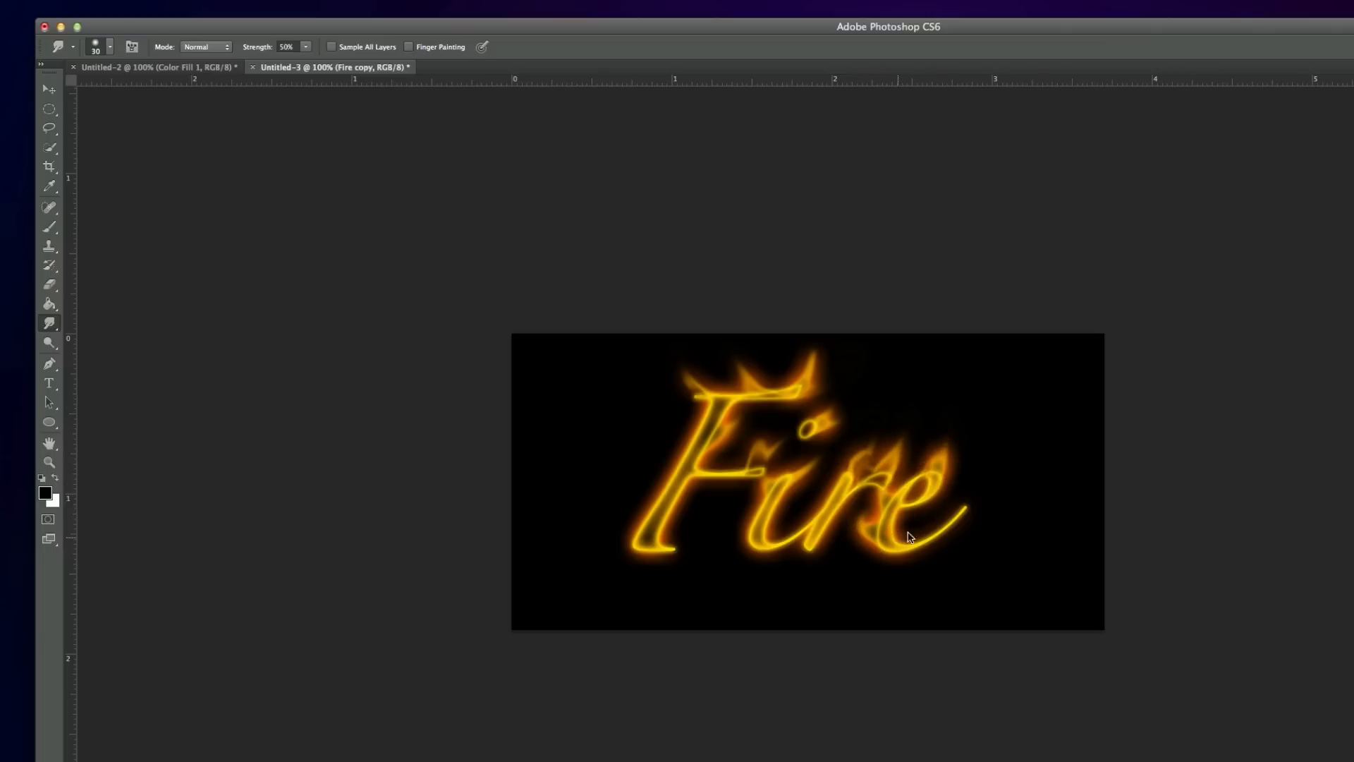
drag(964, 508, 971, 464)
drag(962, 515, 983, 484)
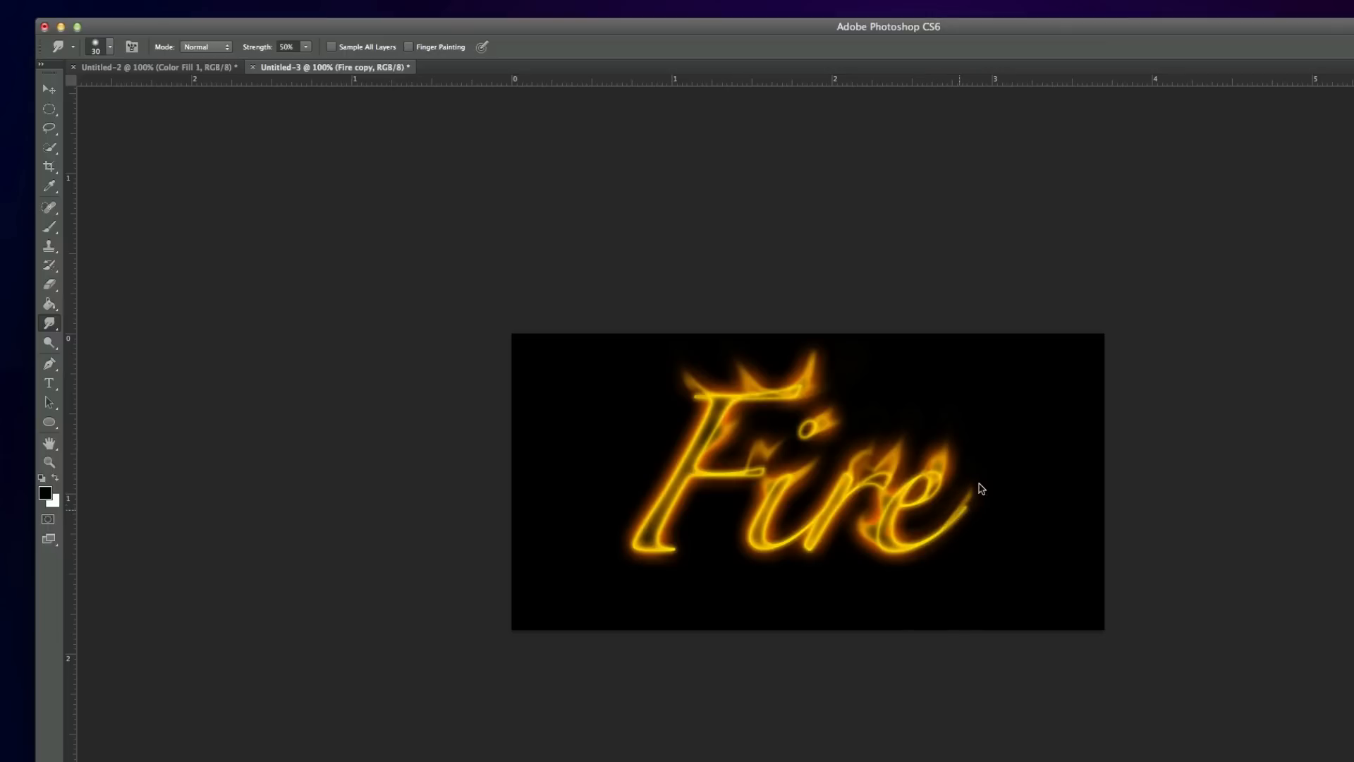
mouse_move(670, 541)
mouse_down()
mouse_move(724, 475)
mouse_move(670, 509)
mouse_move(663, 477)
mouse_up()
drag(655, 540, 613, 490)
drag(638, 540, 610, 517)
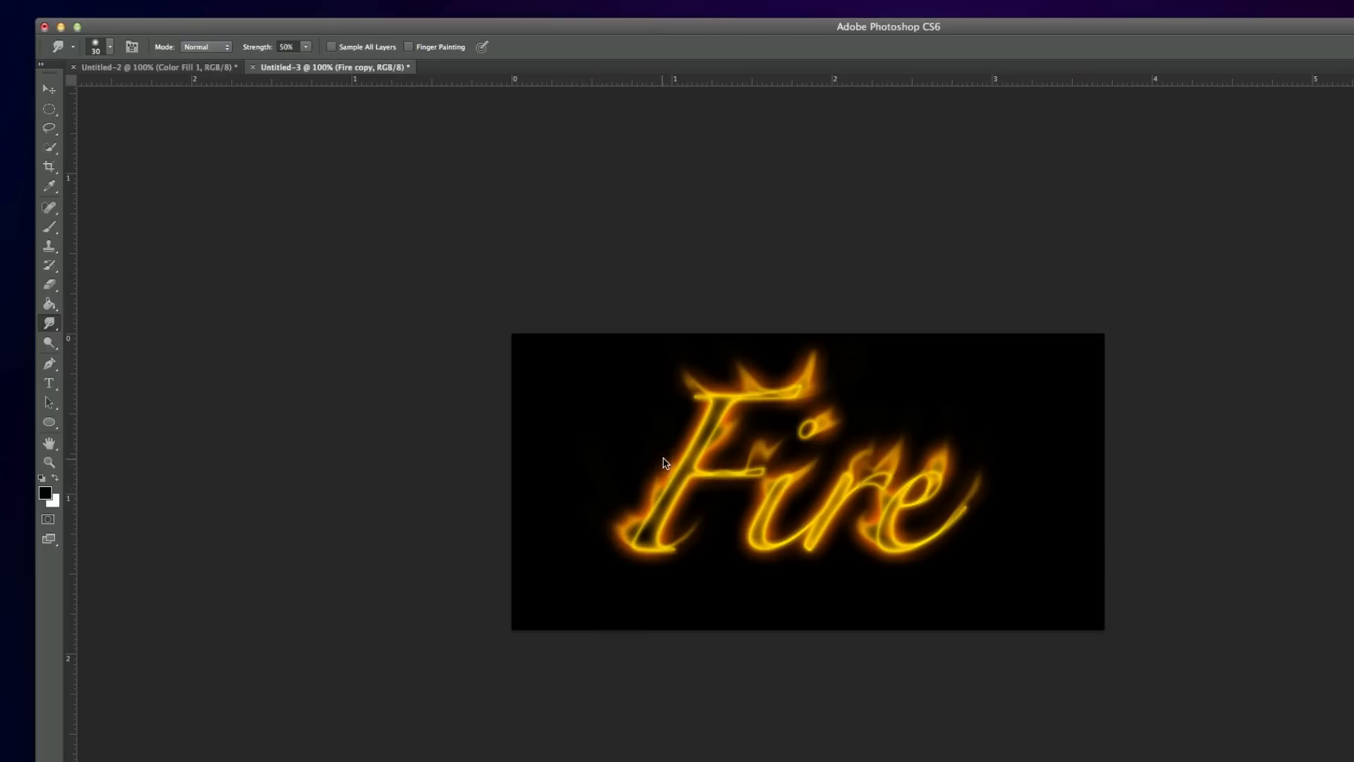
drag(670, 459, 677, 387)
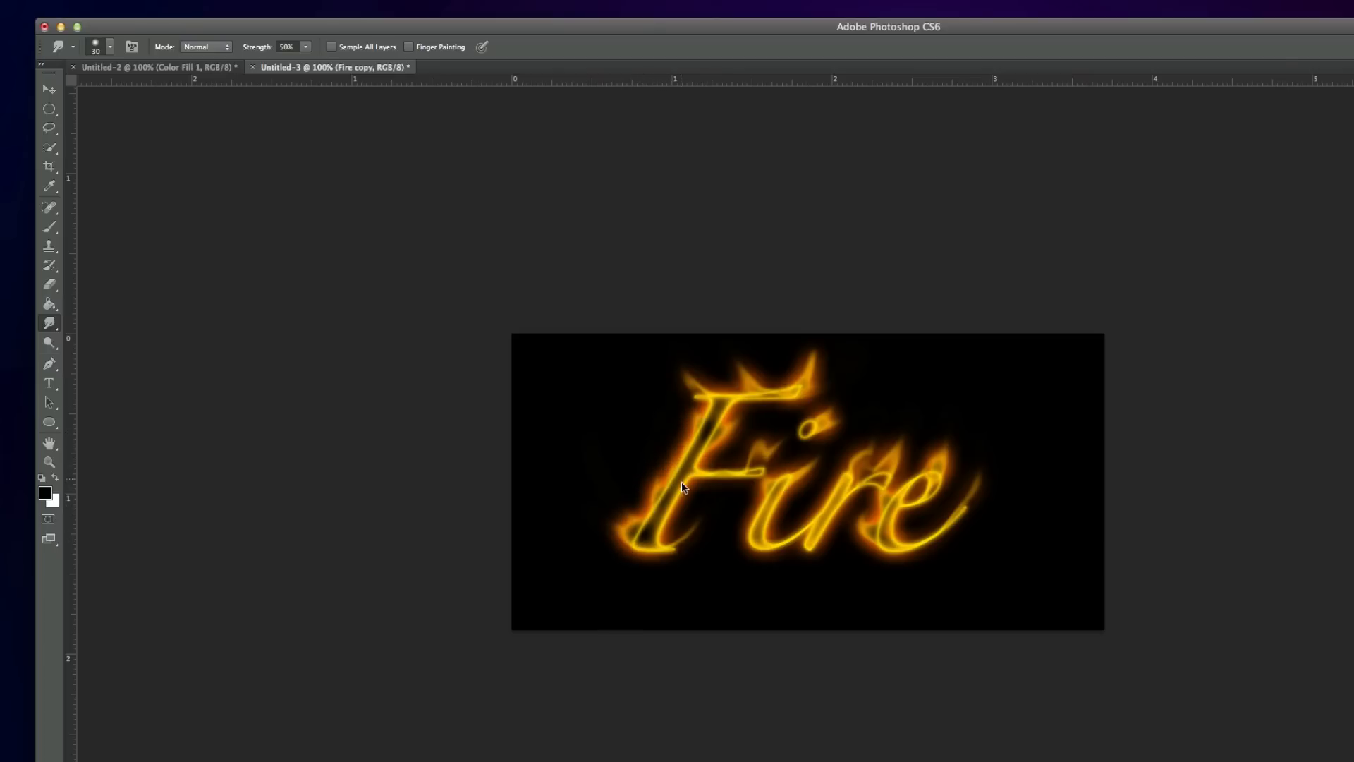
drag(753, 549, 749, 518)
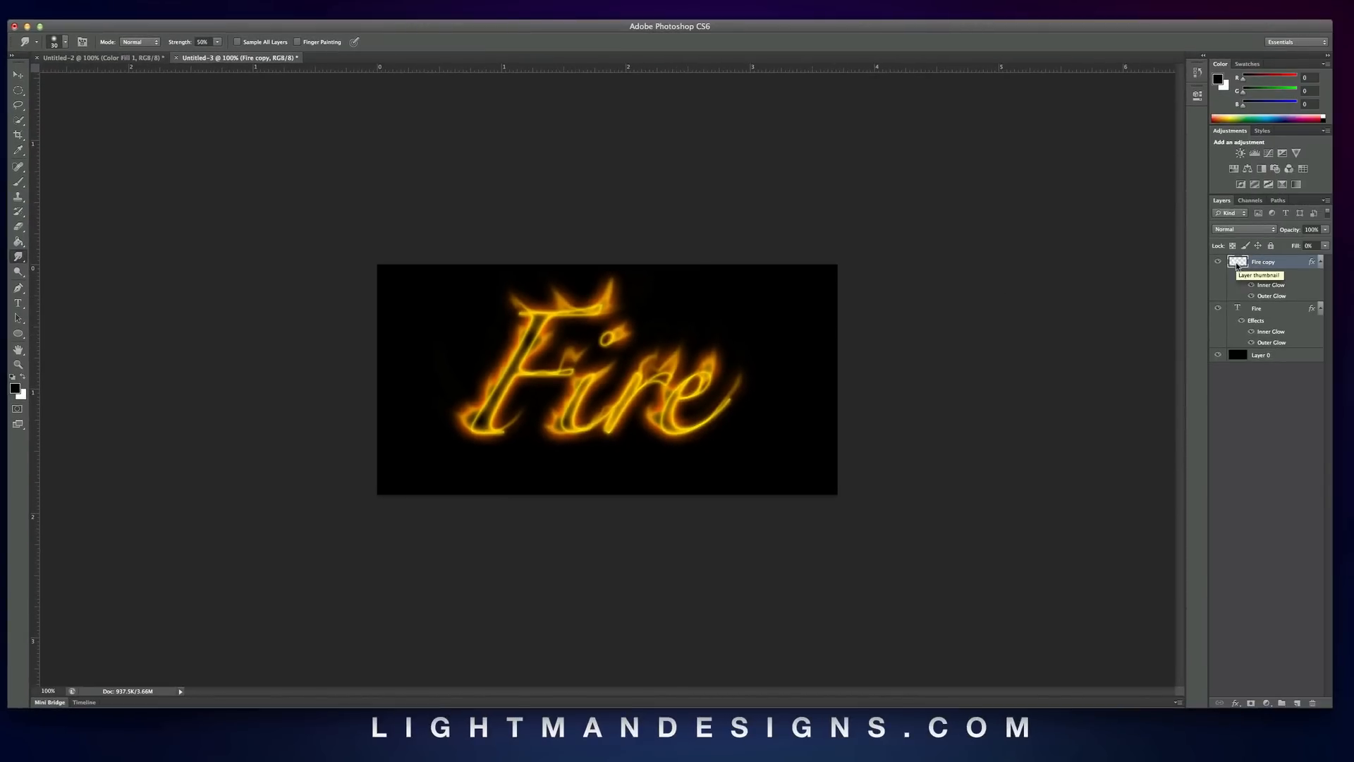
- Load the Fire copy layer's smudged letter shapes as a selection, inverting it briefly and returning to the letters
super+click(1236, 265)
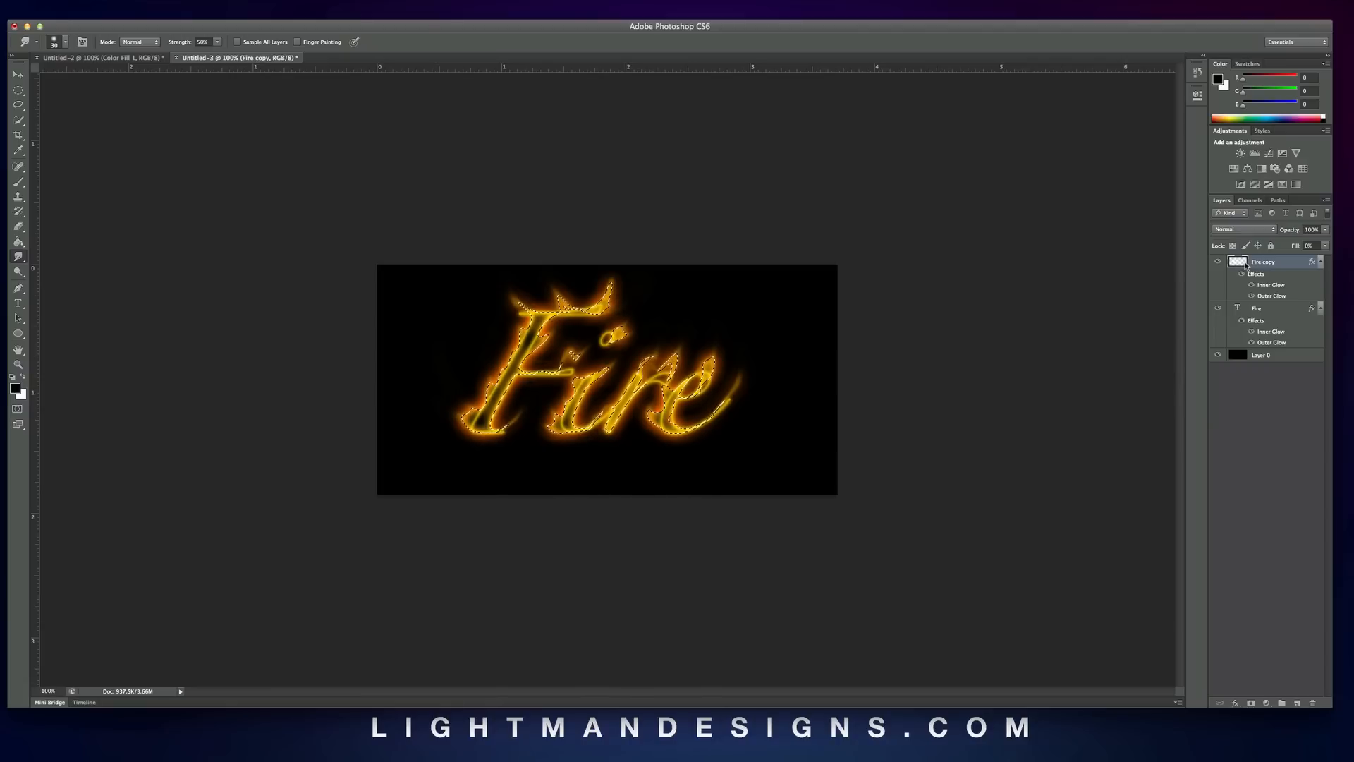
key(shift+super+i)
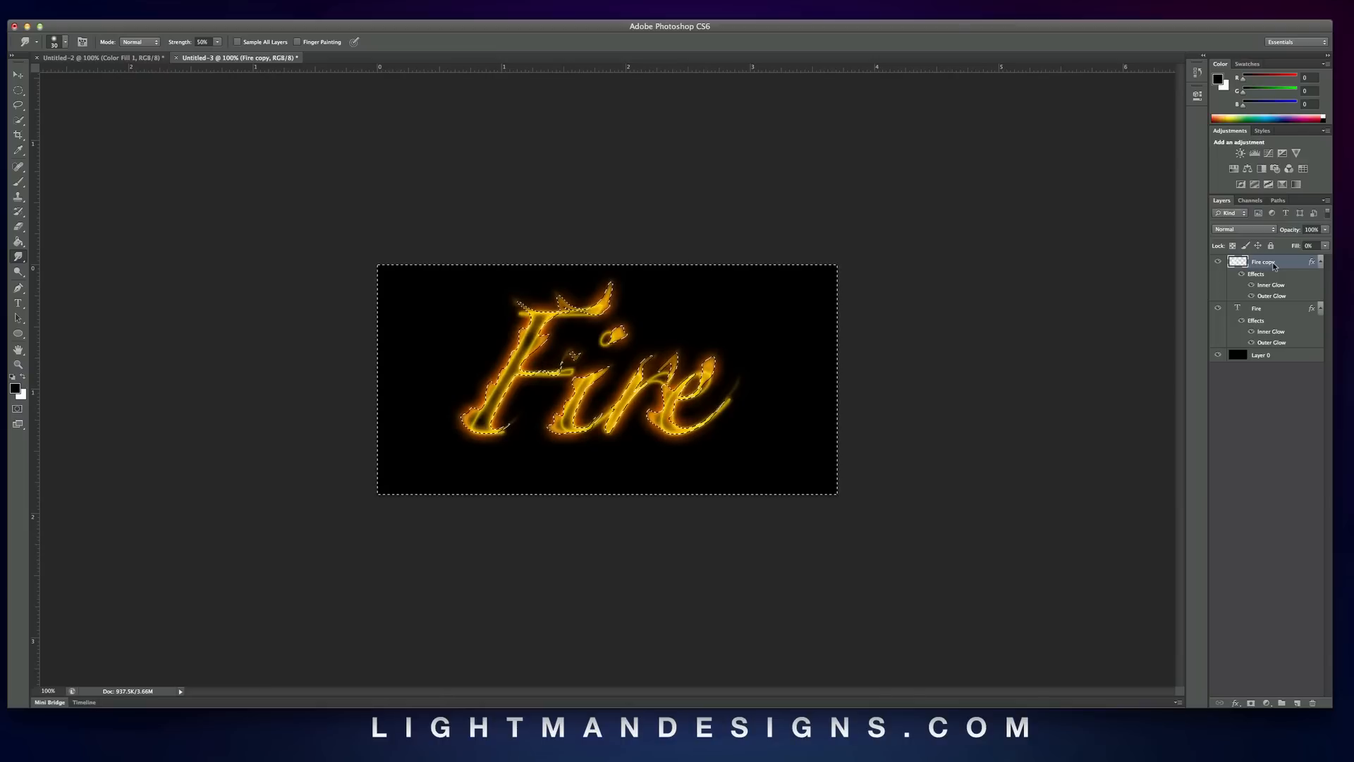
key(ctrl+d)
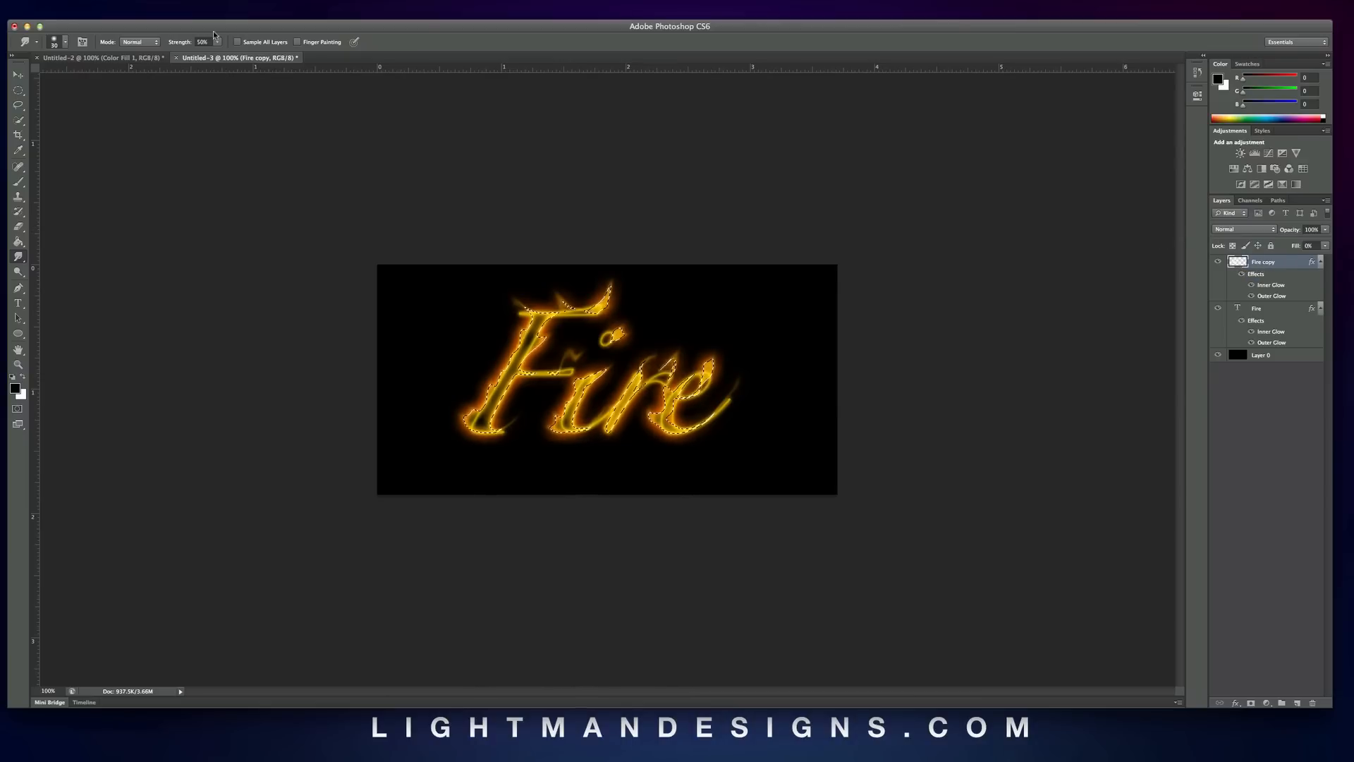
- Add a white (ffffff) Solid Color fill layer from the letter selection and set its blend mode to Overlay
click(144, 0)
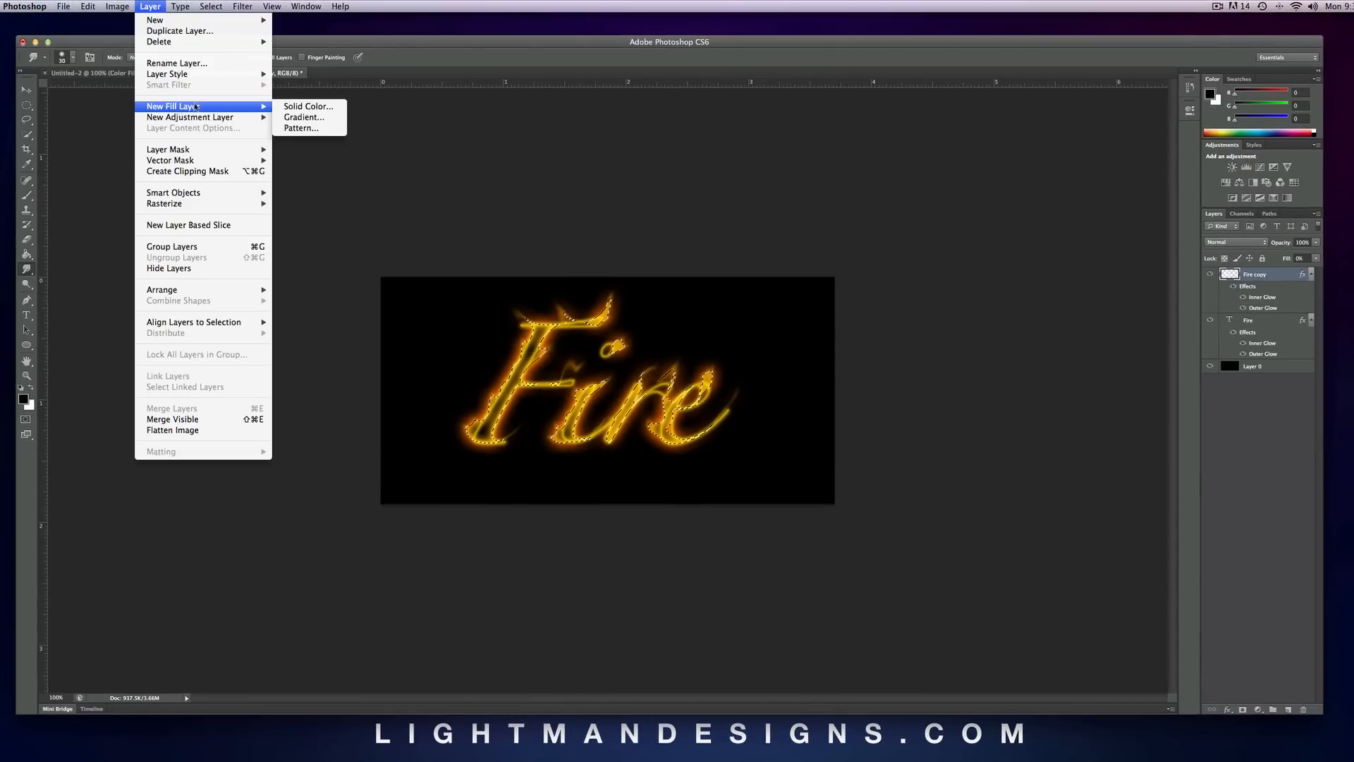
click(581, 277)
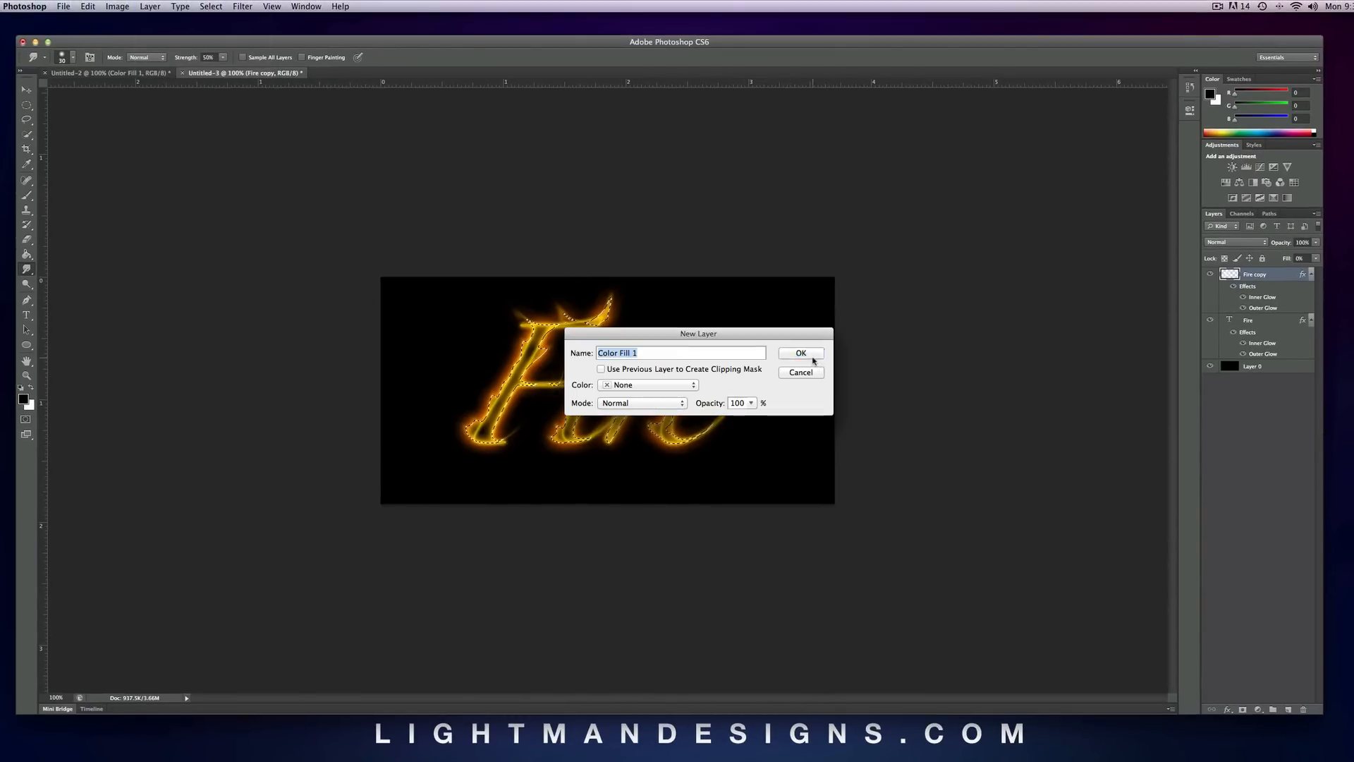
click(804, 356)
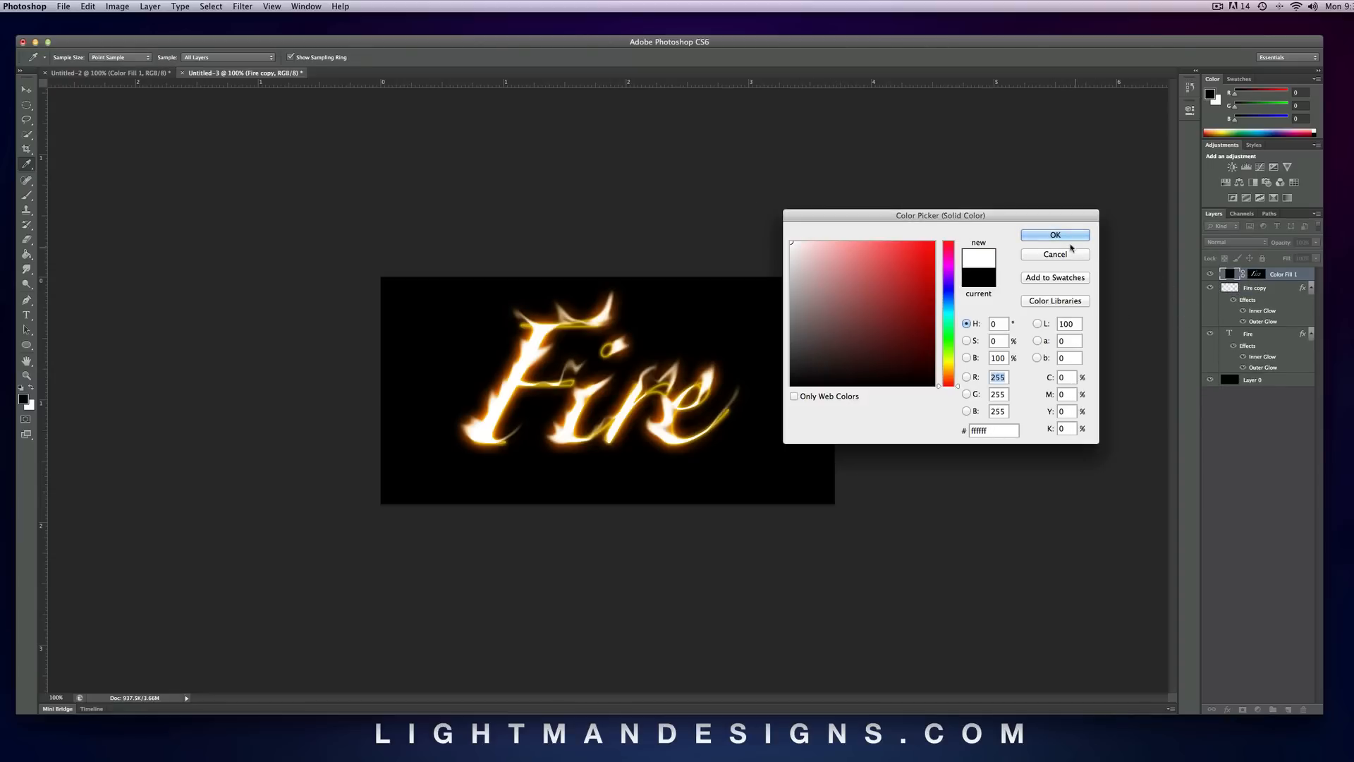
click(1061, 235)
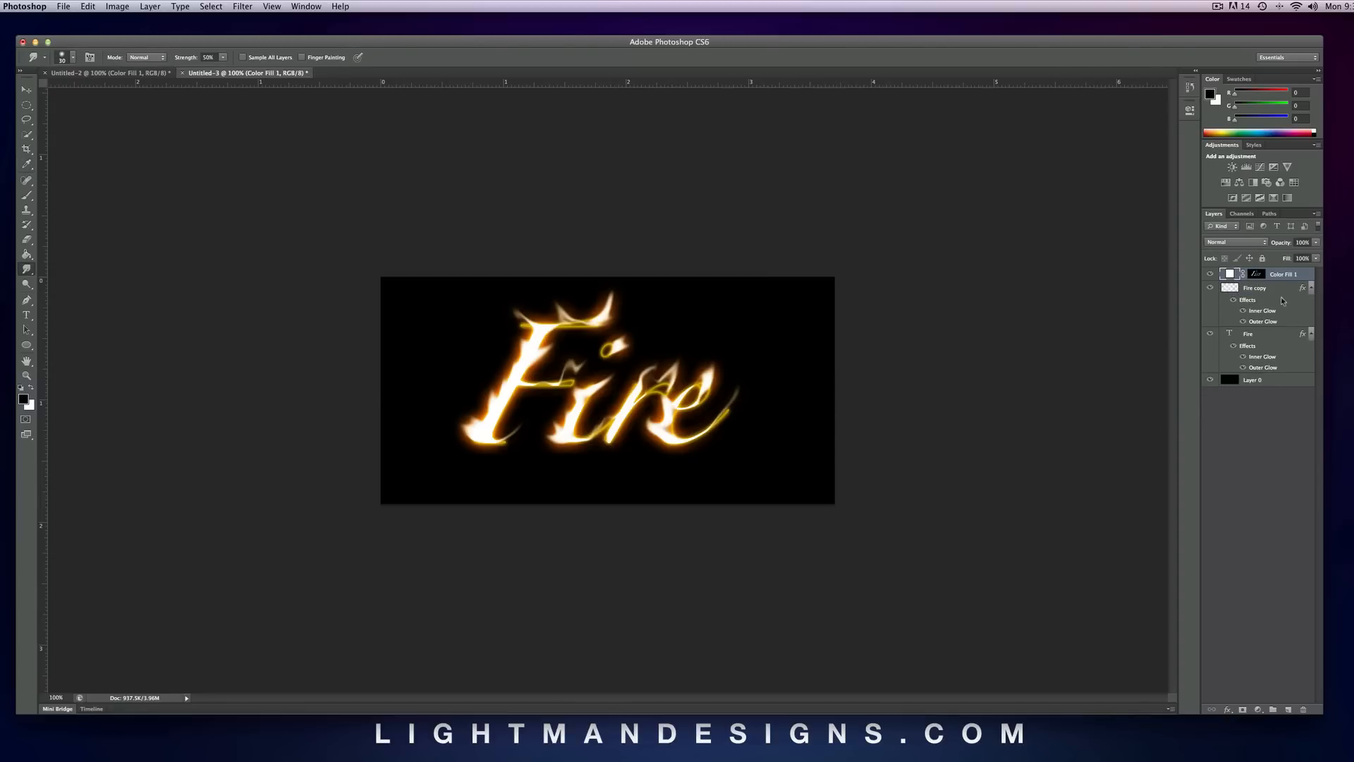
click(1259, 243)
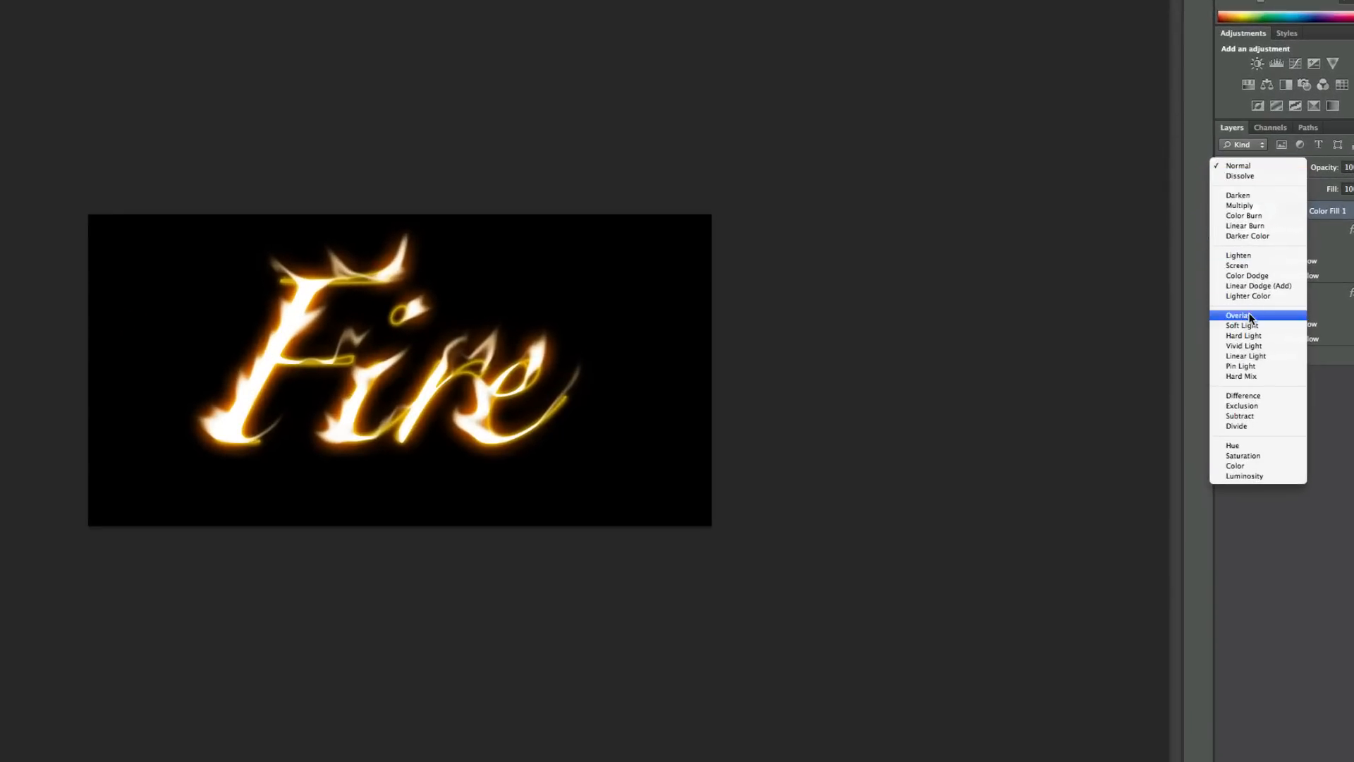
click(1242, 325)
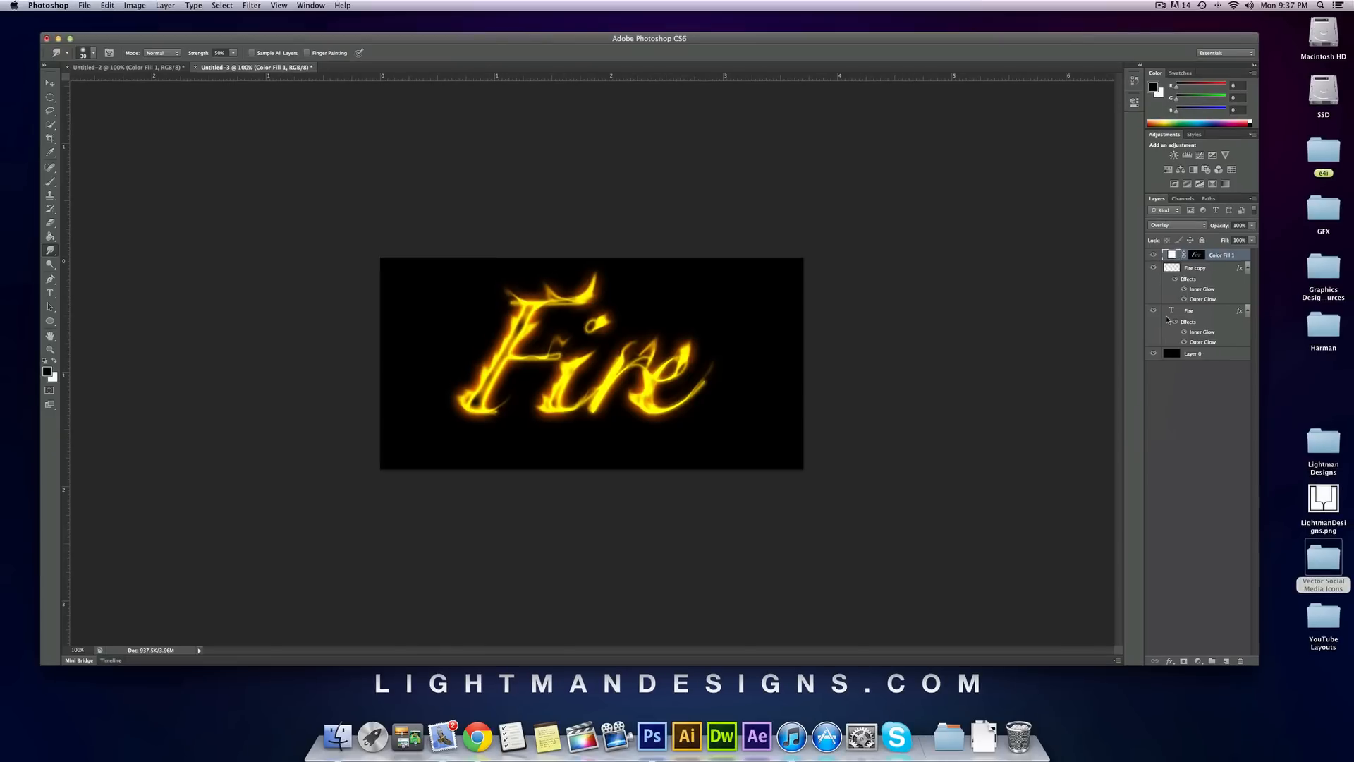